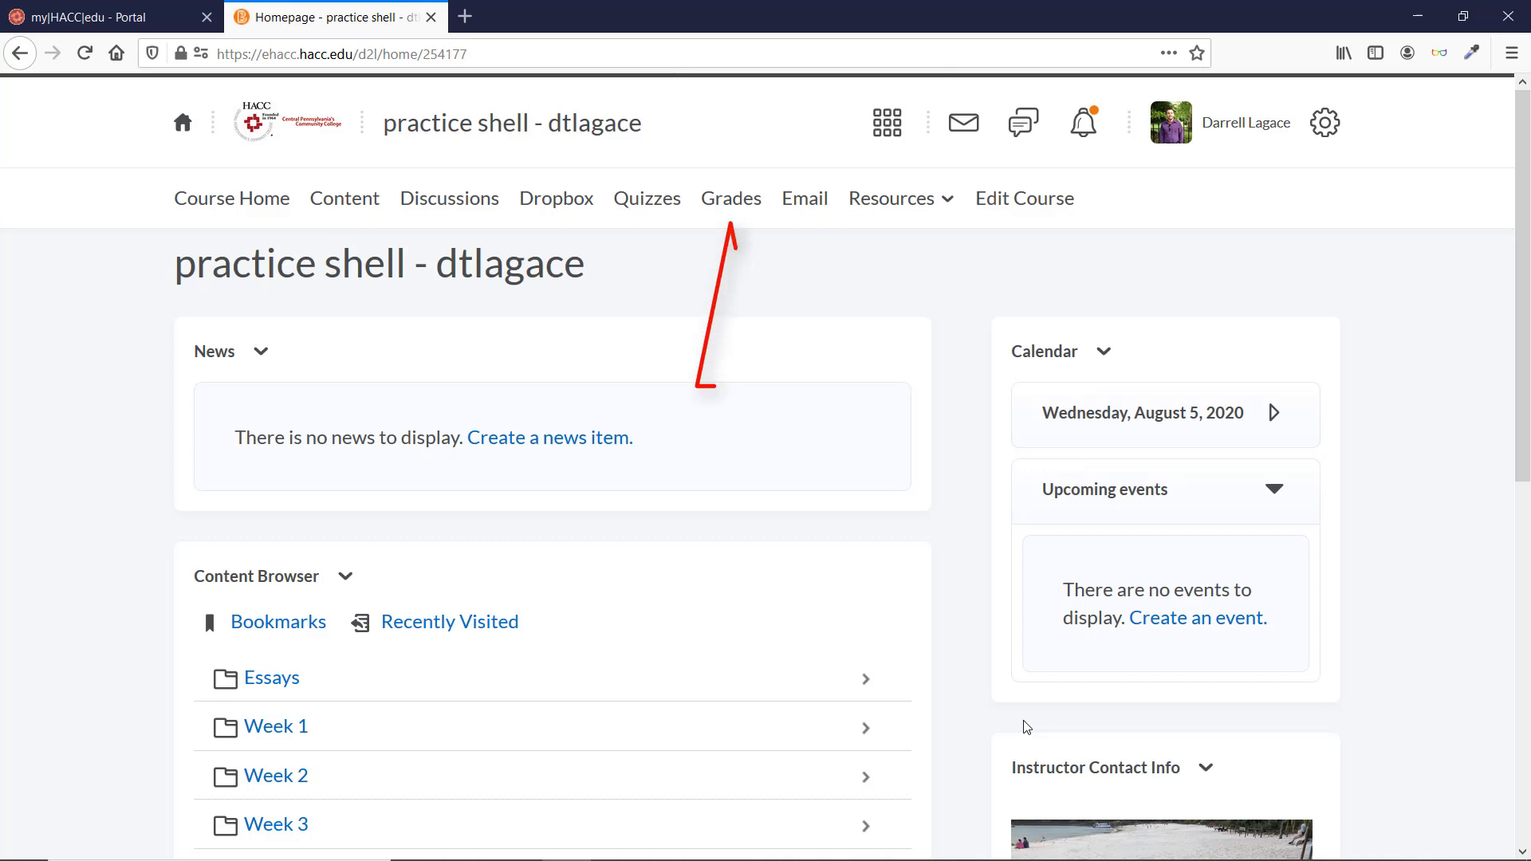
Step: Open the course's Grades Setup Wizard, look over the current grade book settings and start the wizard
{"action": "left_click", "coordinate": [728, 209]}
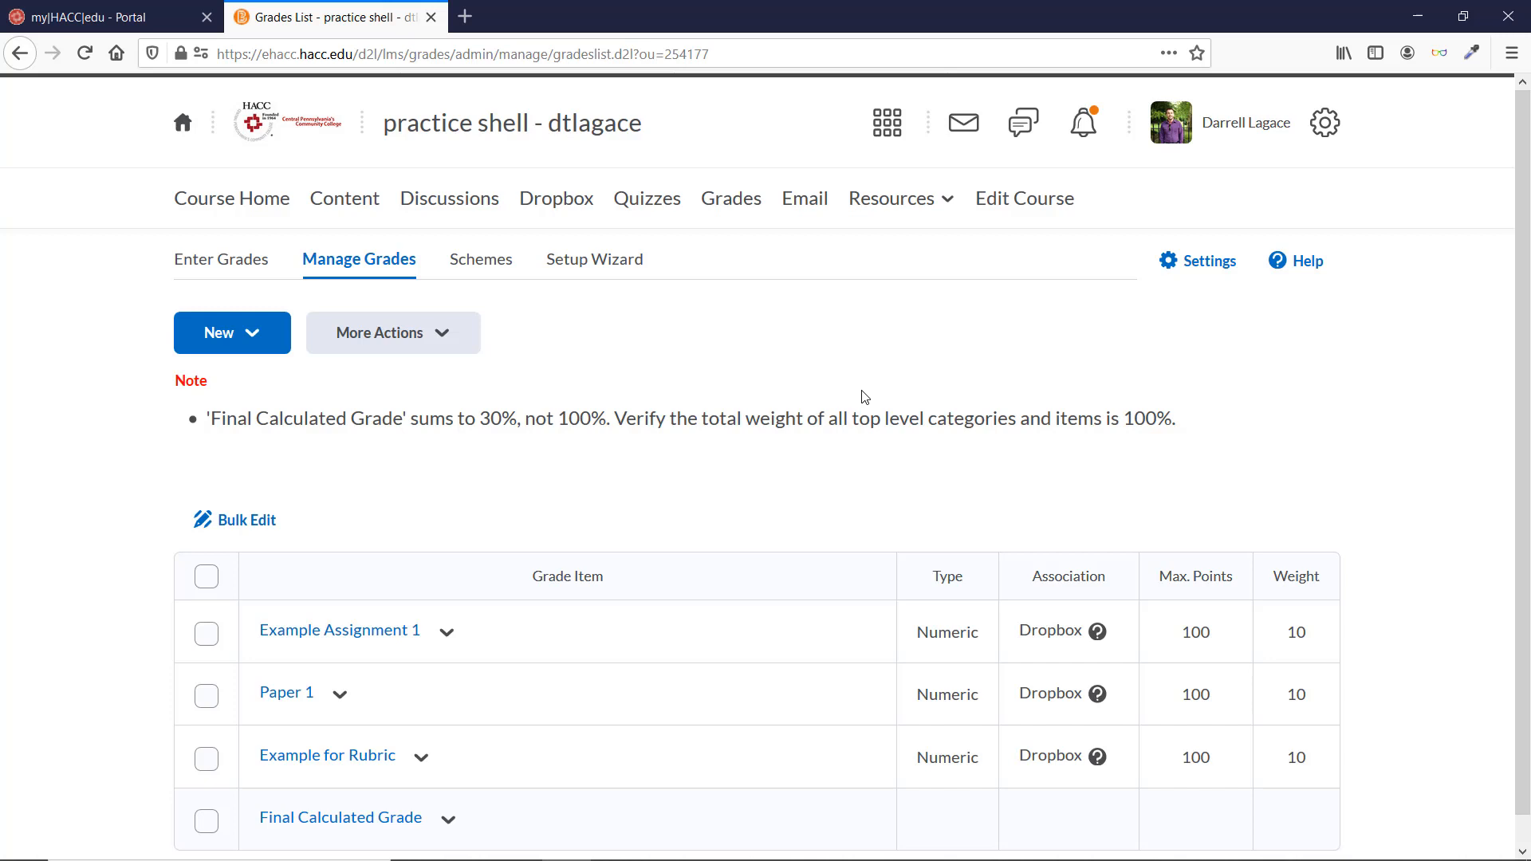
{"action": "left_click", "coordinate": [612, 266]}
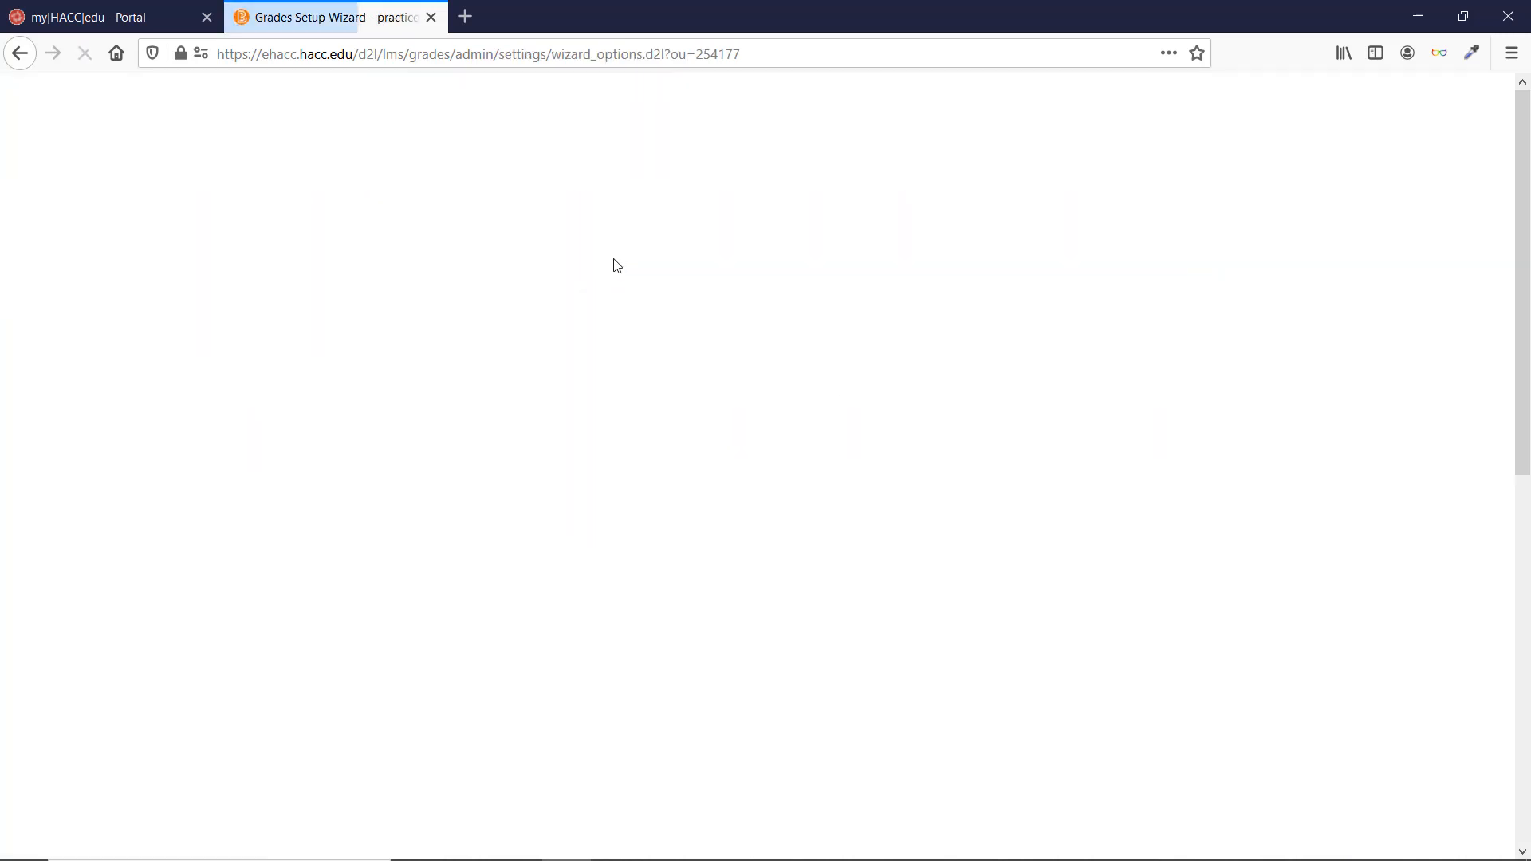
{"action": "scroll", "coordinate": [955, 368], "scroll_direction": "down", "scroll_amount": 4}
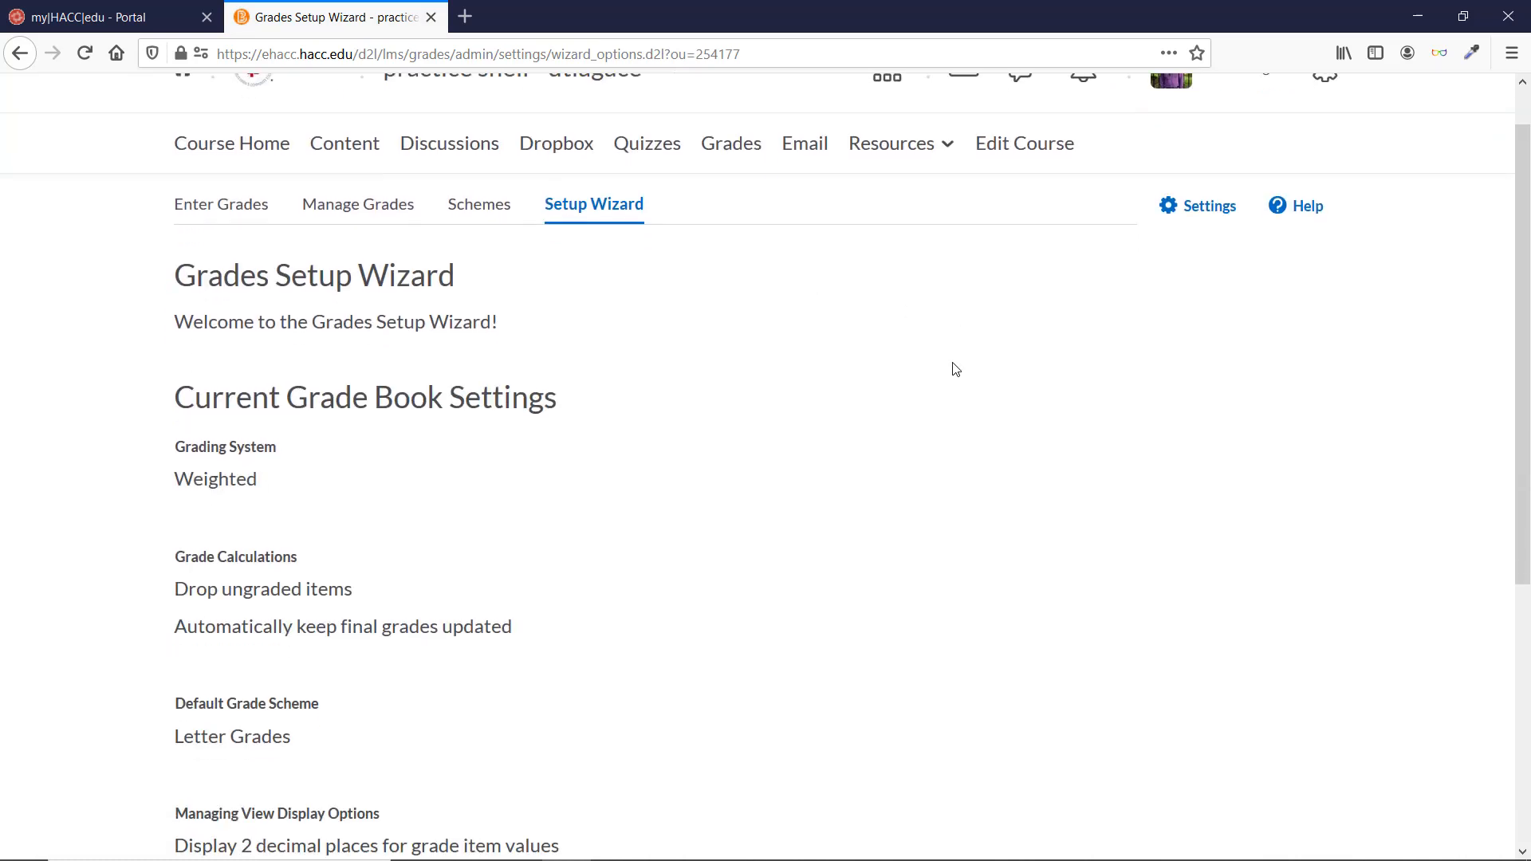
{"action": "scroll", "coordinate": [955, 368], "scroll_direction": "down", "scroll_amount": 2}
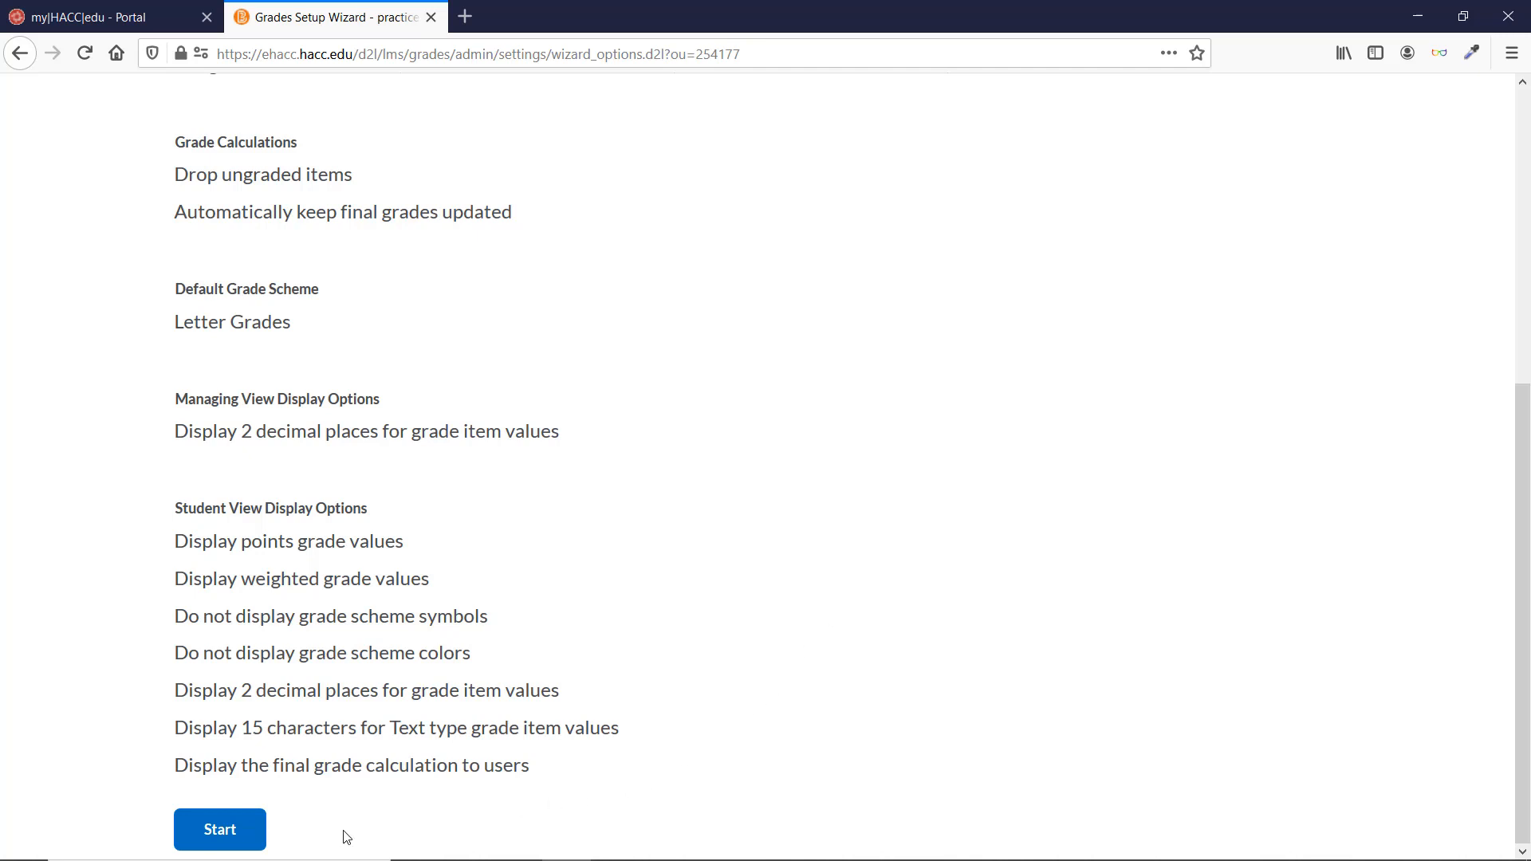
{"action": "left_click", "coordinate": [217, 833]}
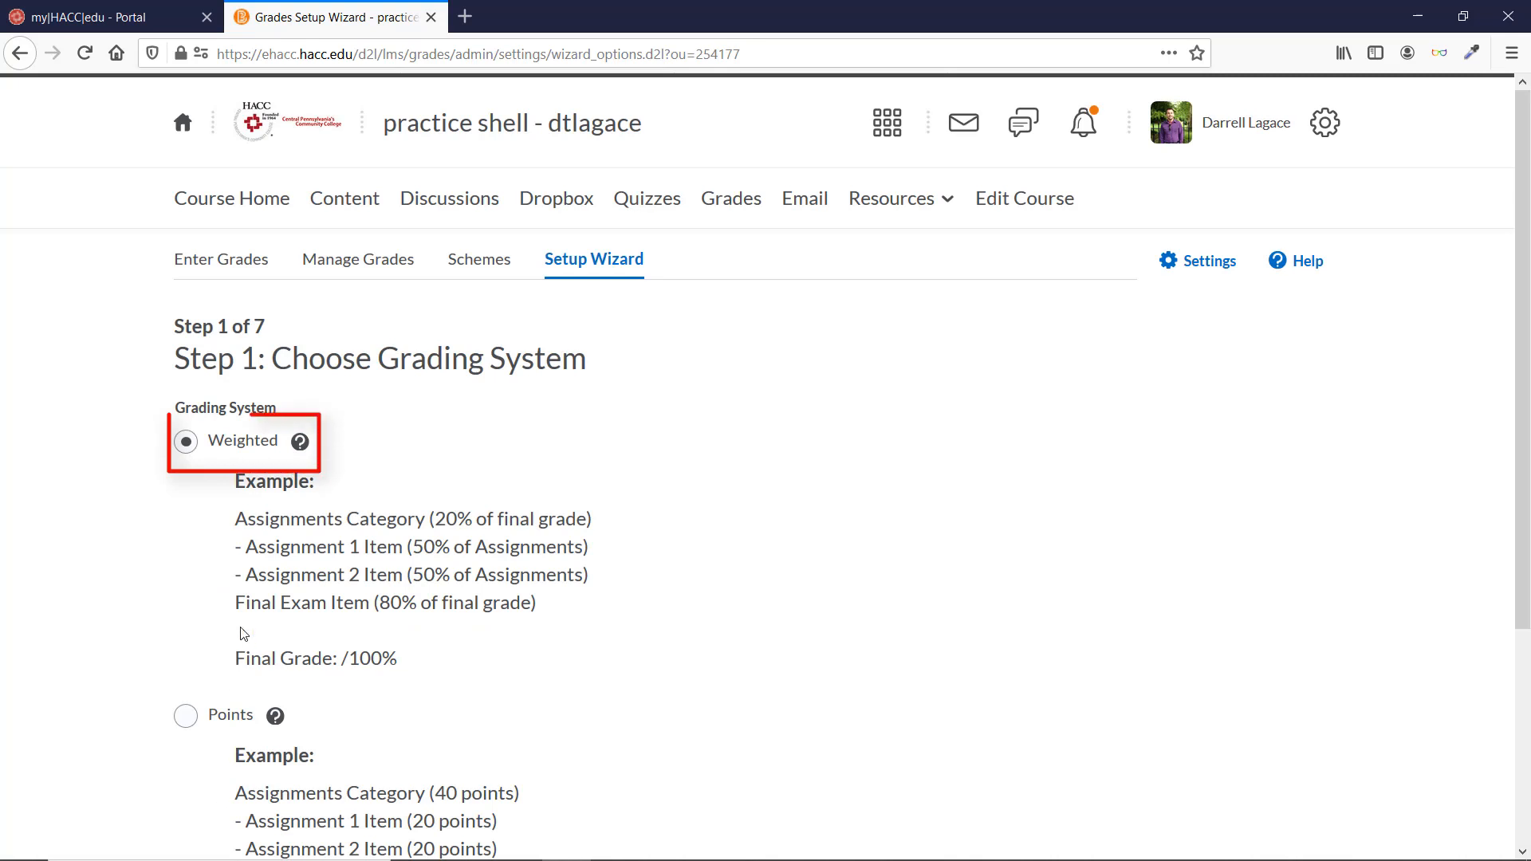
Step: Accept the Weighted grading system, automatic final grade release, dropping of ungraded items, automatic final grade updates and the default grade scheme
{"action": "scroll", "coordinate": [810, 562], "scroll_direction": "down", "scroll_amount": 3}
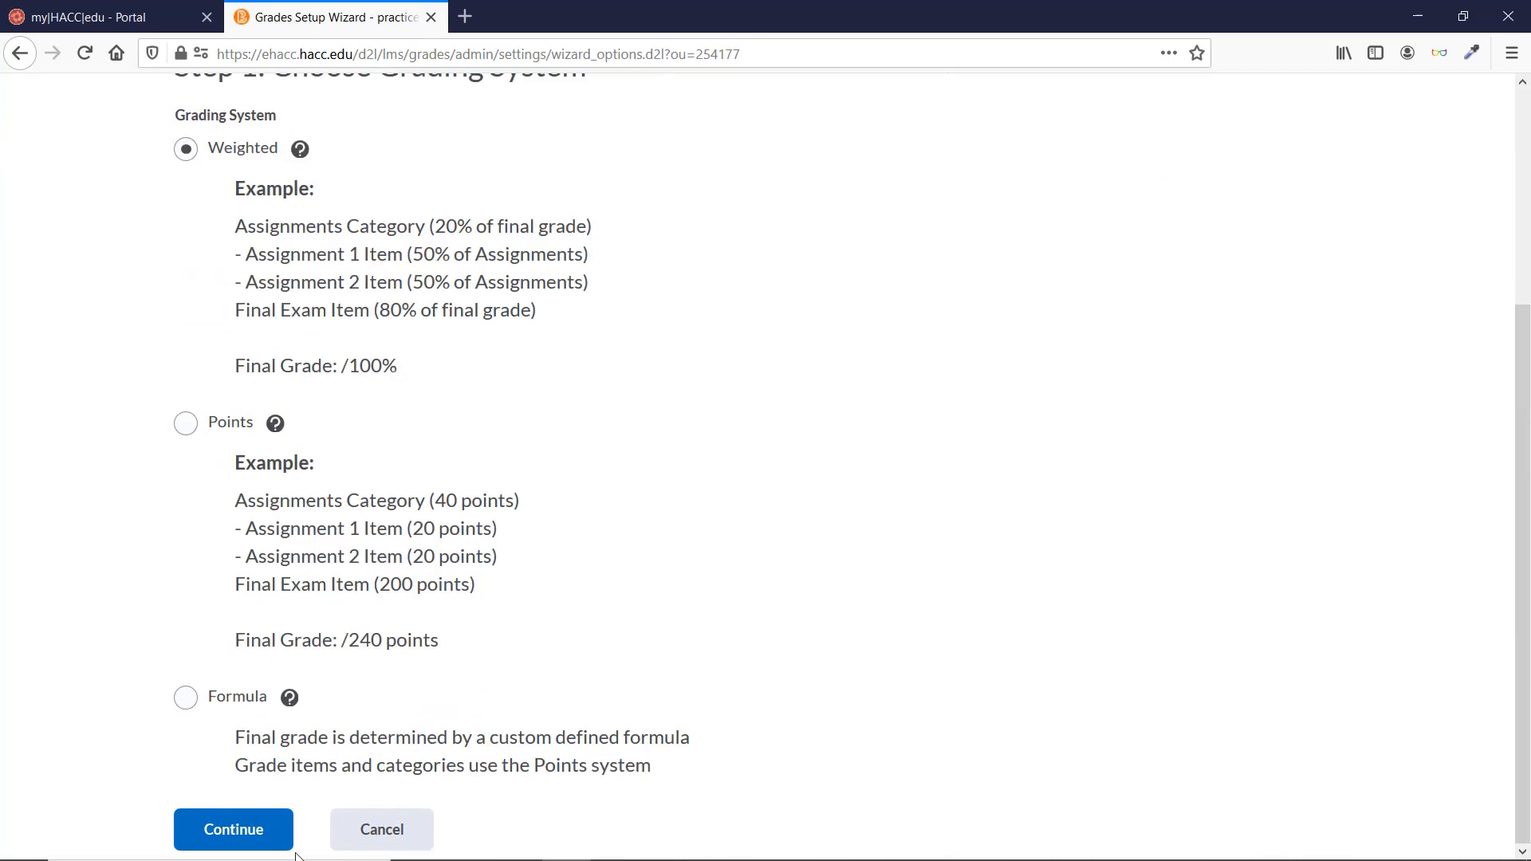
{"action": "left_click", "coordinate": [210, 834]}
{"action": "left_click", "coordinate": [267, 581]}
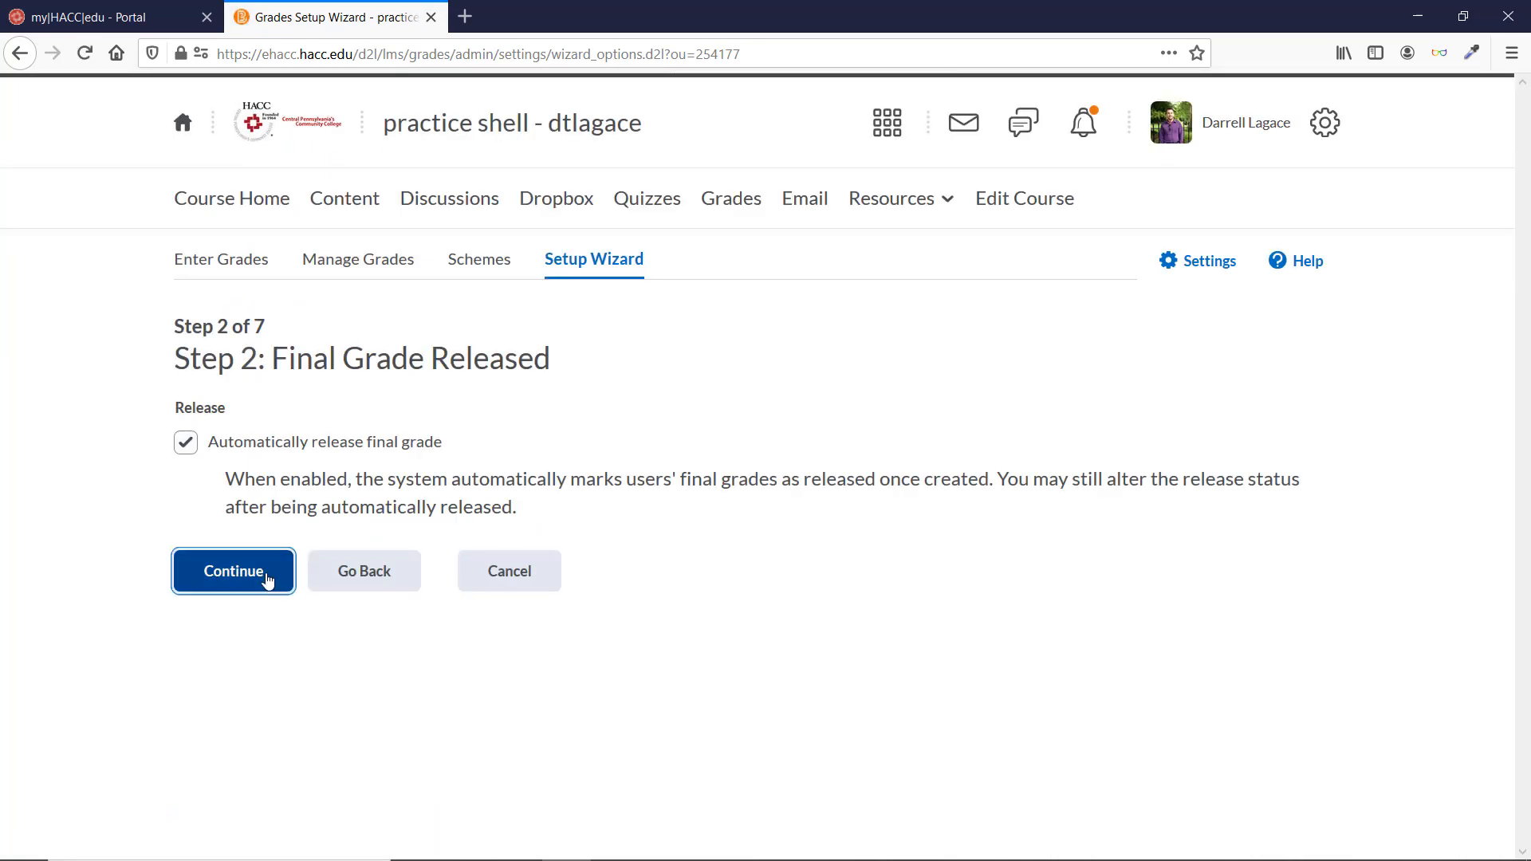
{"action": "left_click", "coordinate": [248, 667]}
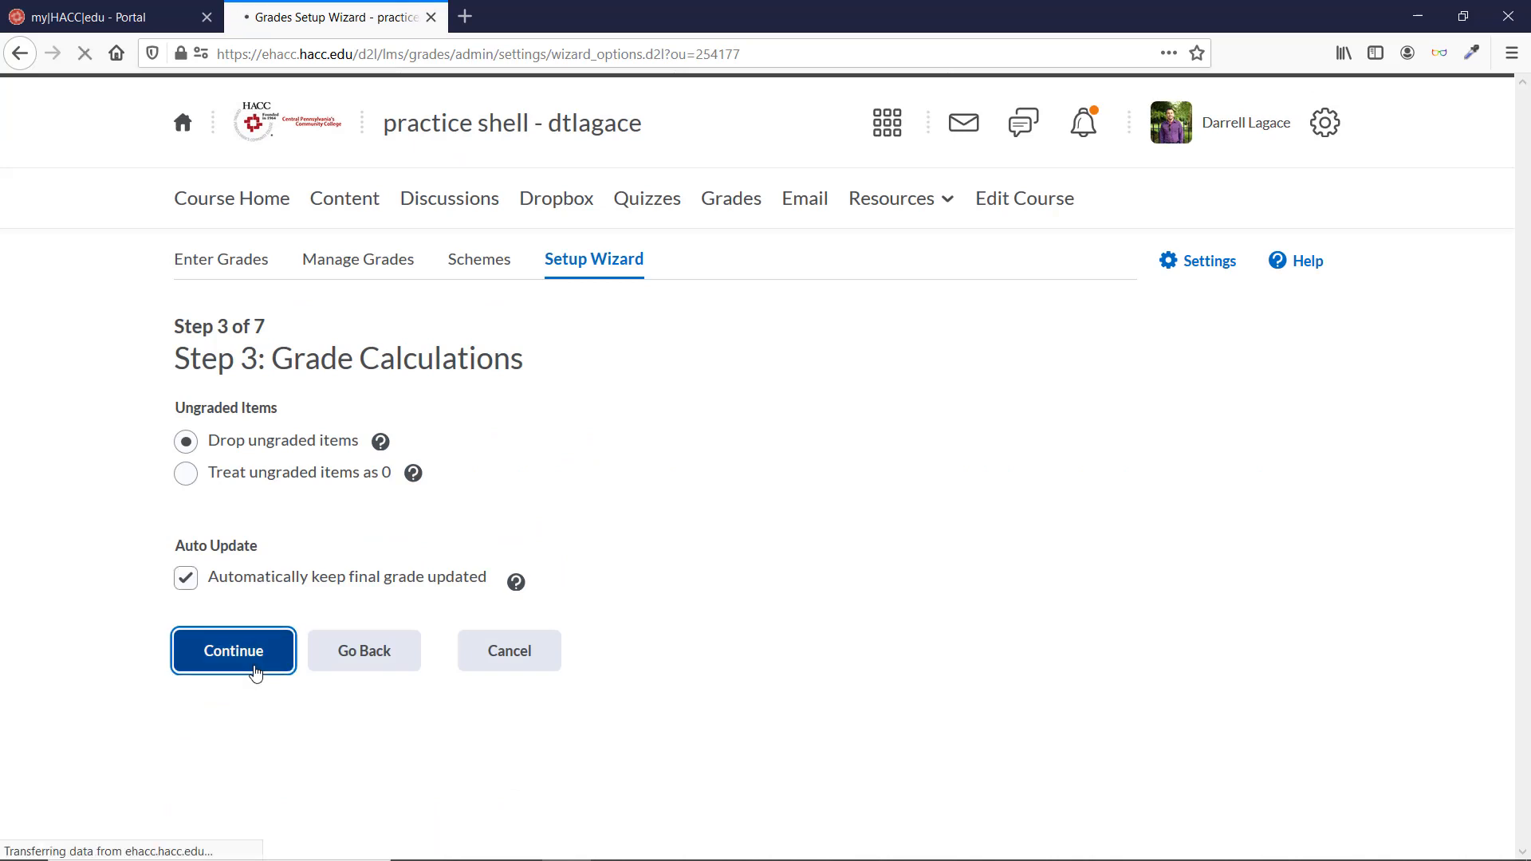
{"action": "left_click", "coordinate": [247, 695]}
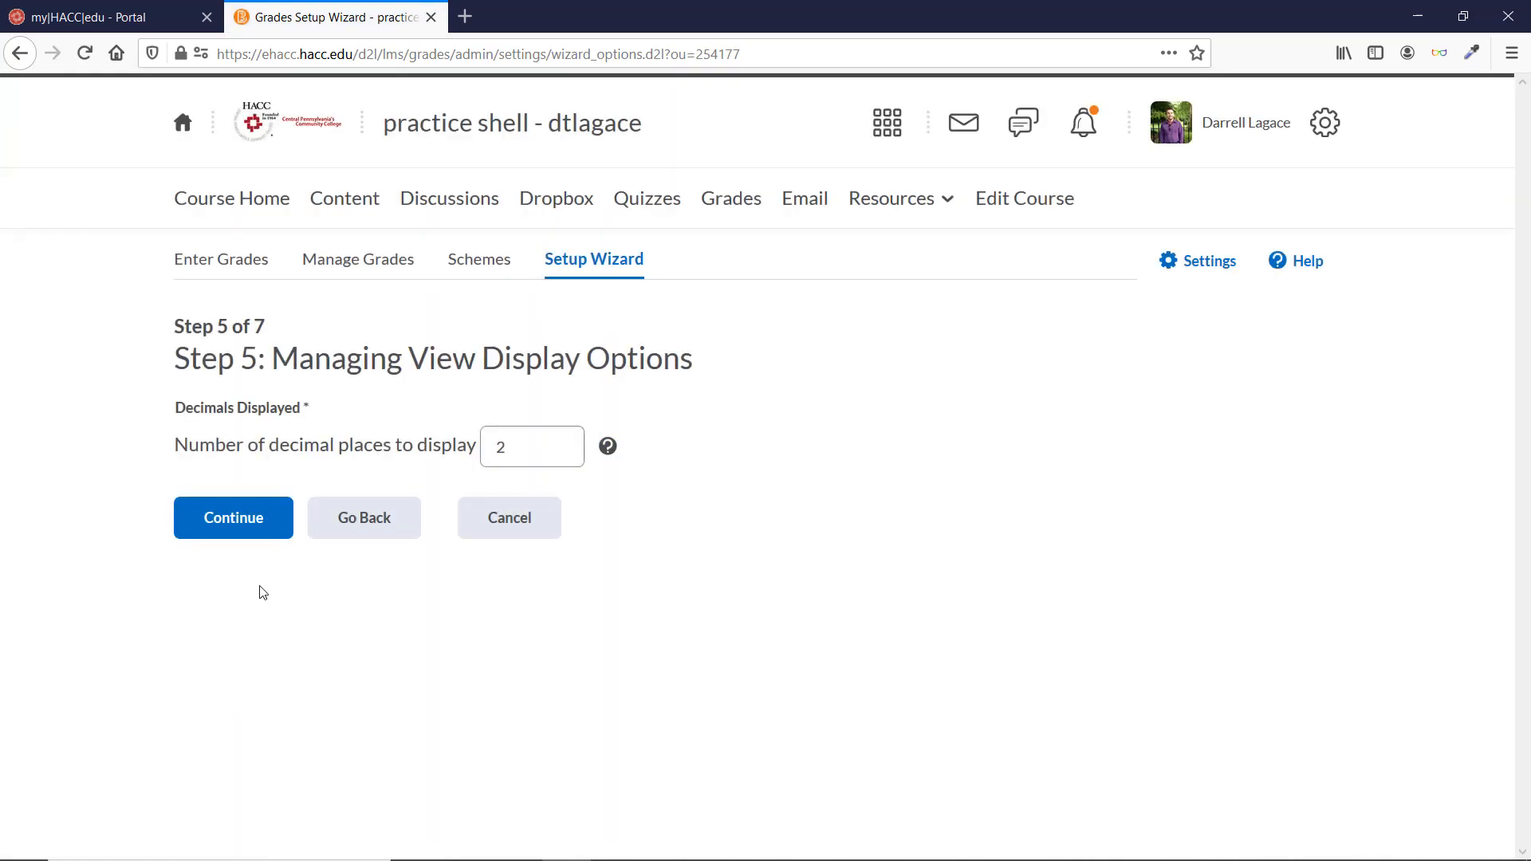
Step: Accept 2 decimal places for the managing view and the existing student view display options, and finish the wizard
{"action": "left_click", "coordinate": [260, 526]}
{"action": "scroll", "coordinate": [276, 765], "scroll_direction": "down", "scroll_amount": 2}
{"action": "left_click", "coordinate": [239, 830]}
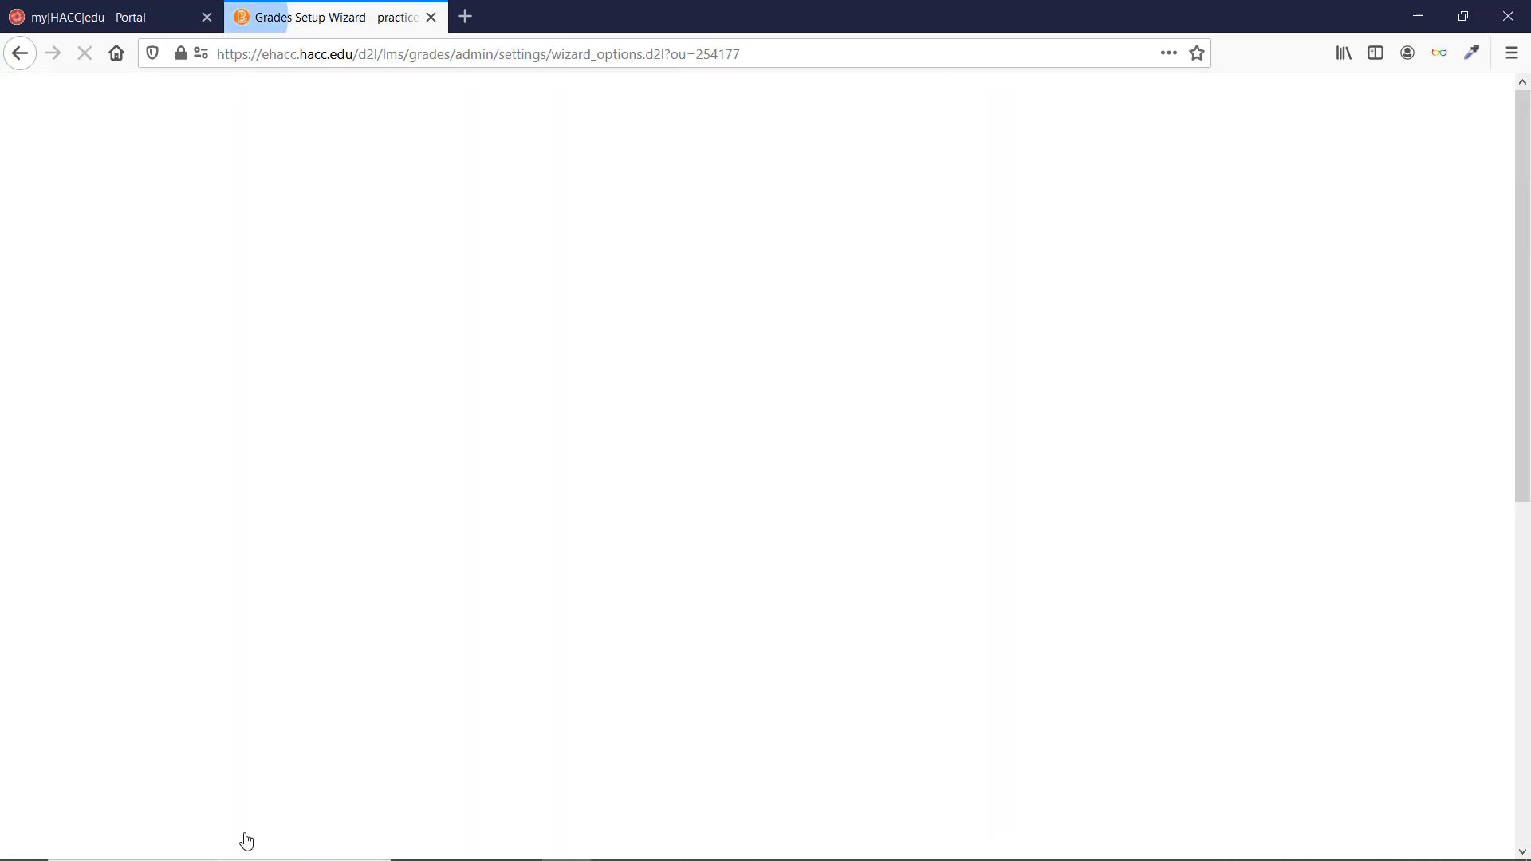
{"action": "scroll", "coordinate": [255, 822], "scroll_direction": "down", "scroll_amount": 5}
{"action": "left_click", "coordinate": [248, 830]}
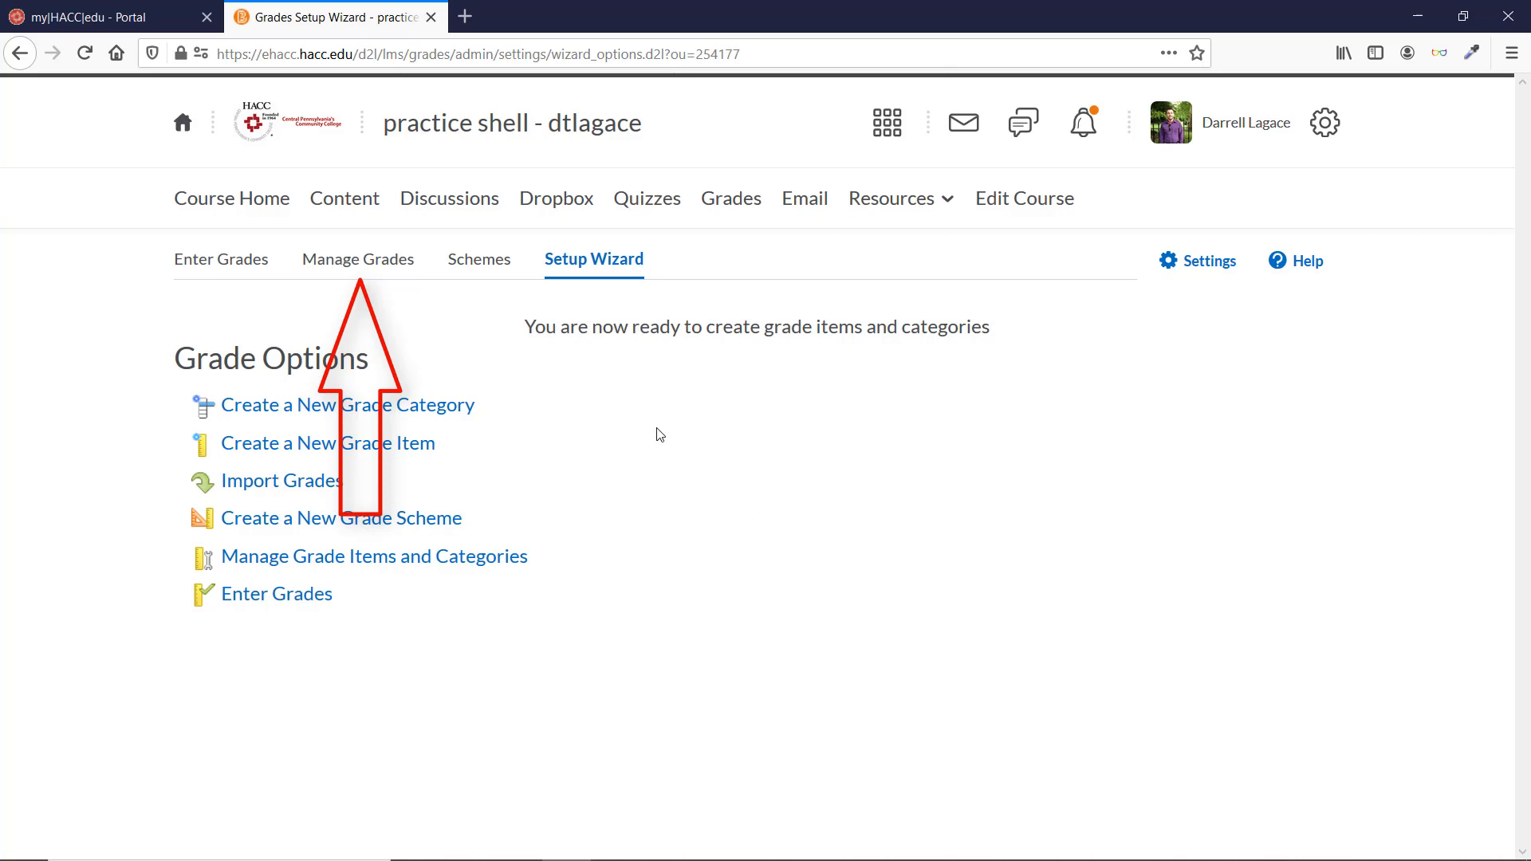
Step: Start a new grade category in the grades list and name it Exams
{"action": "left_click", "coordinate": [373, 268]}
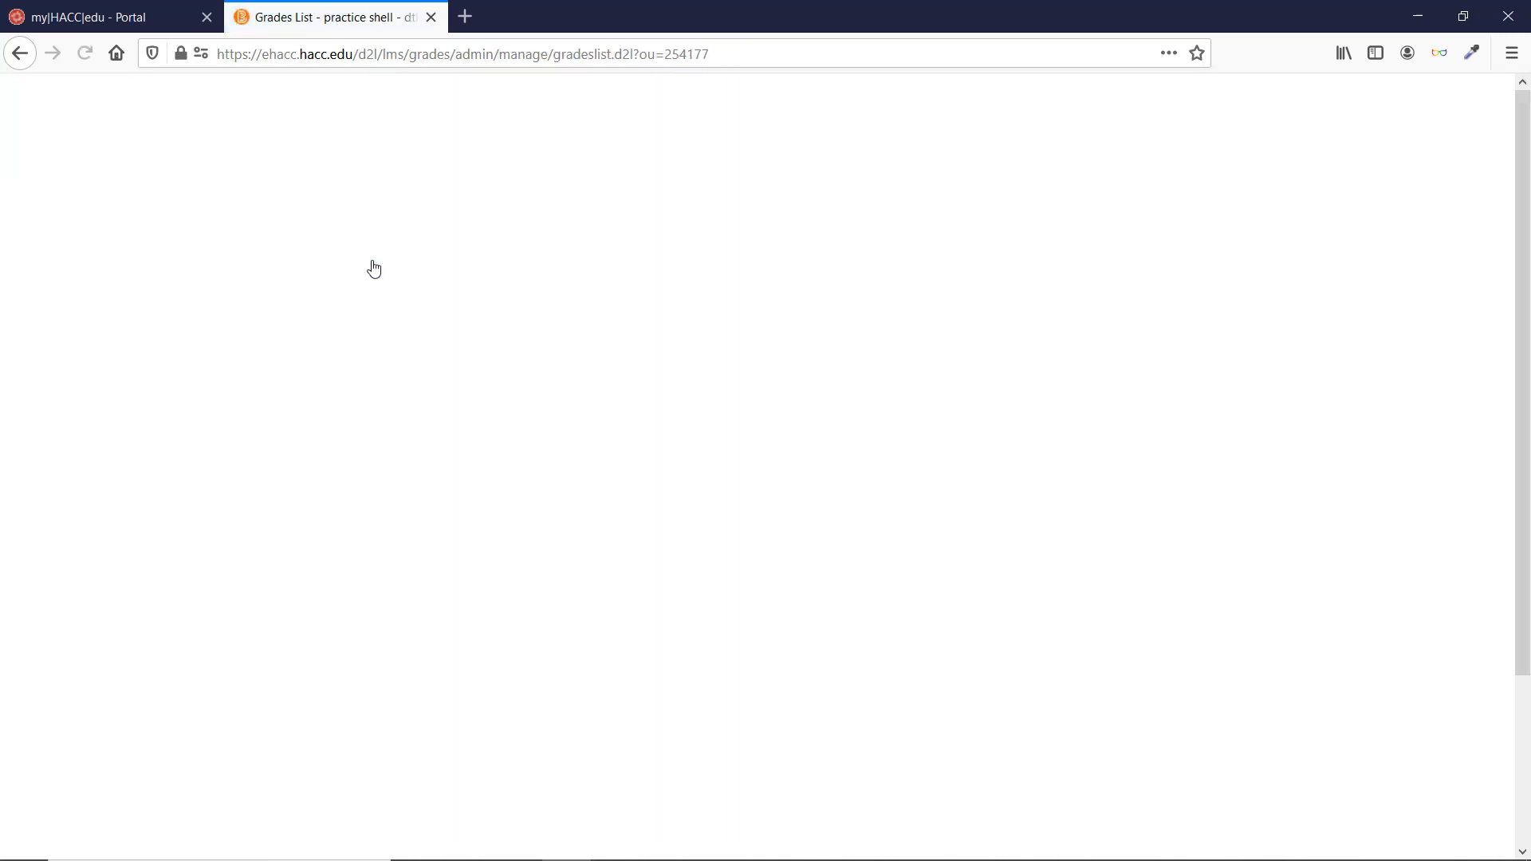
{"action": "left_click", "coordinate": [248, 335]}
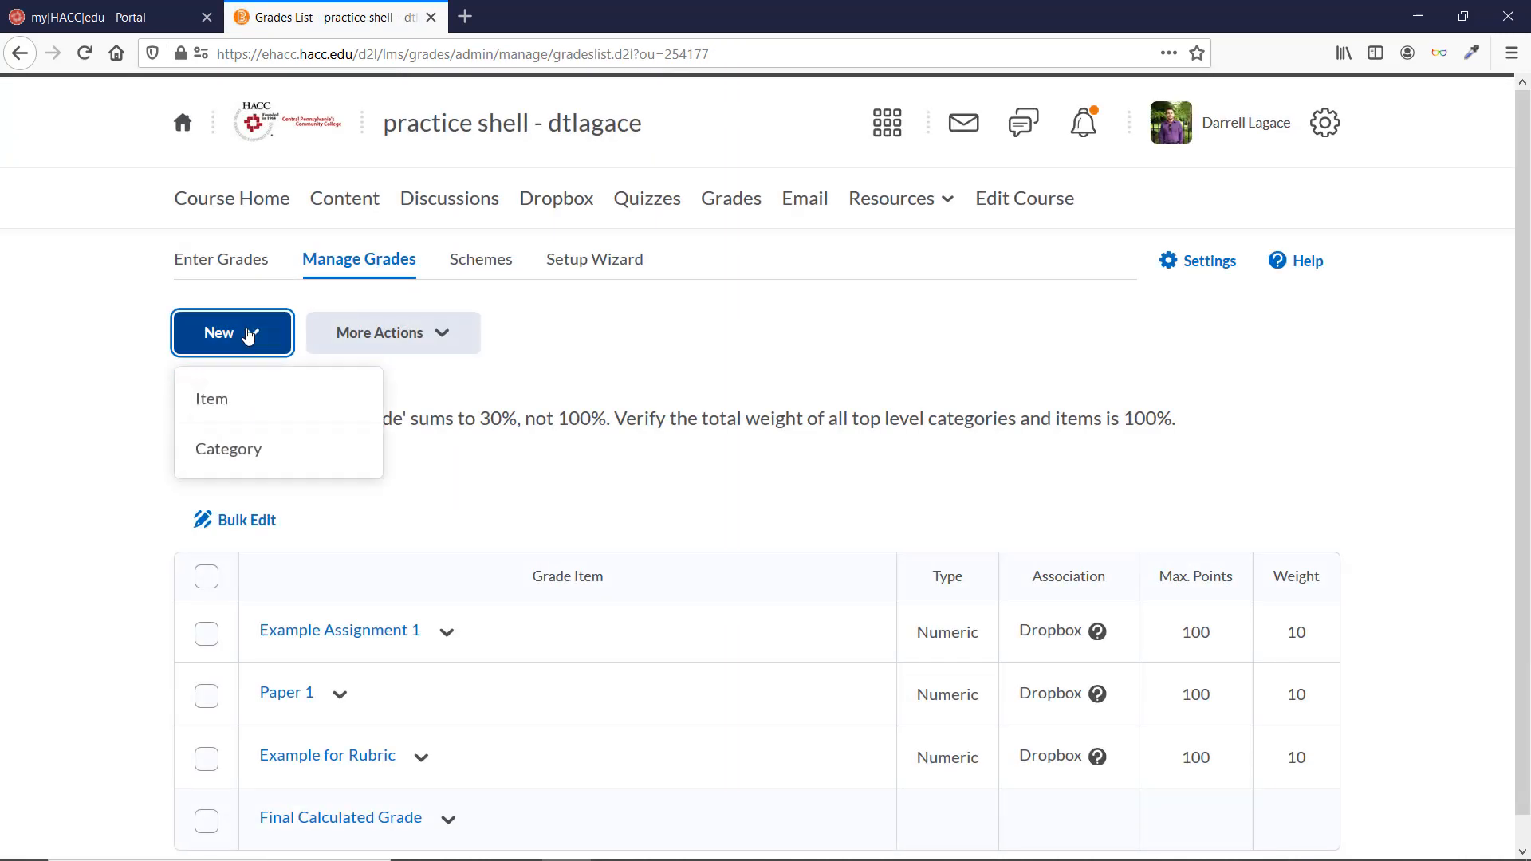
{"action": "left_click", "coordinate": [272, 446]}
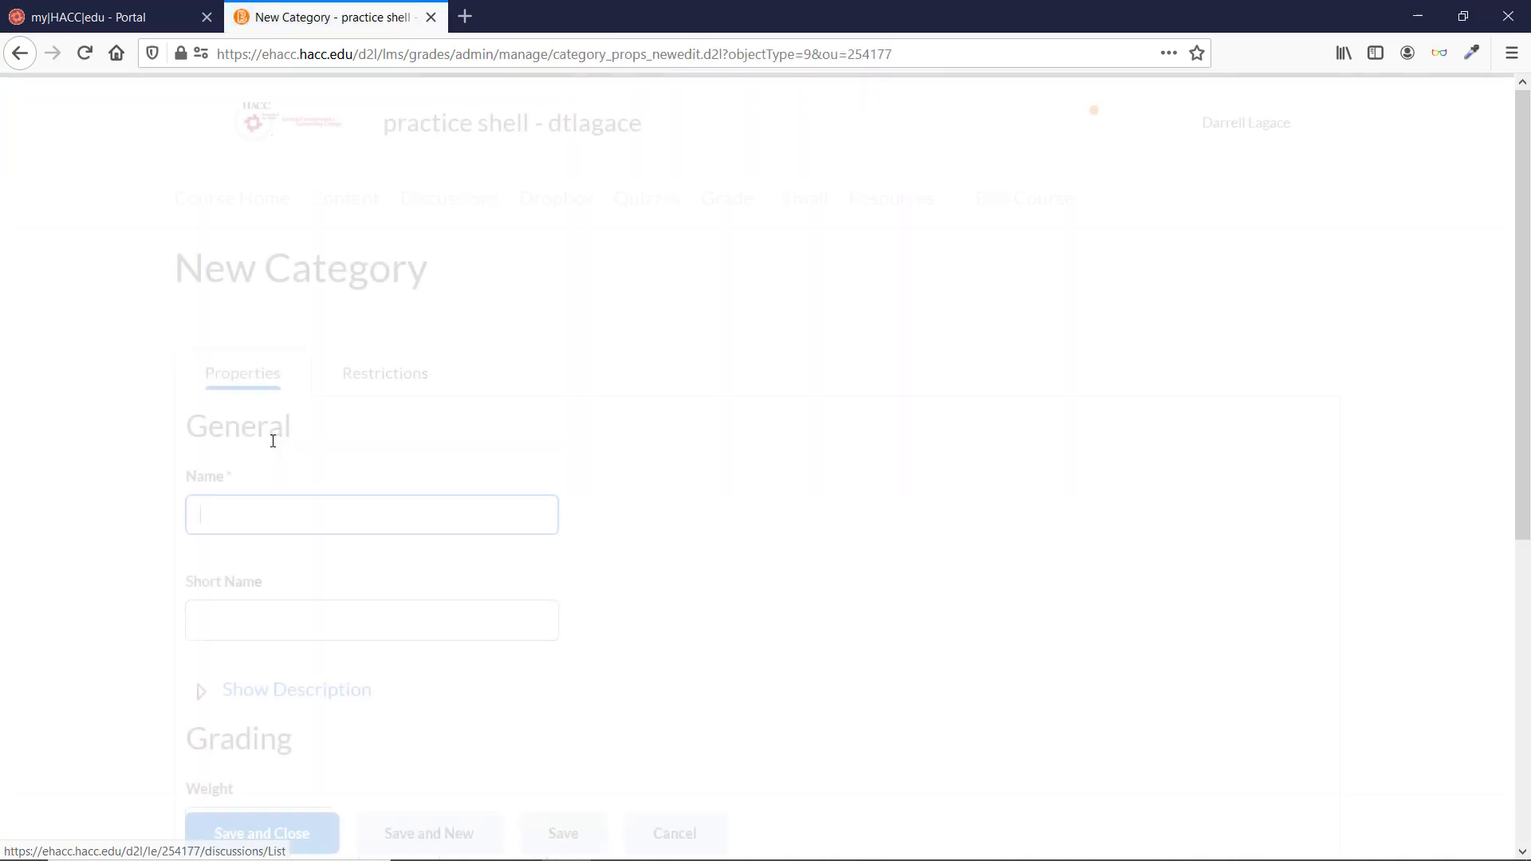
{"action": "type", "text": "Exams"}
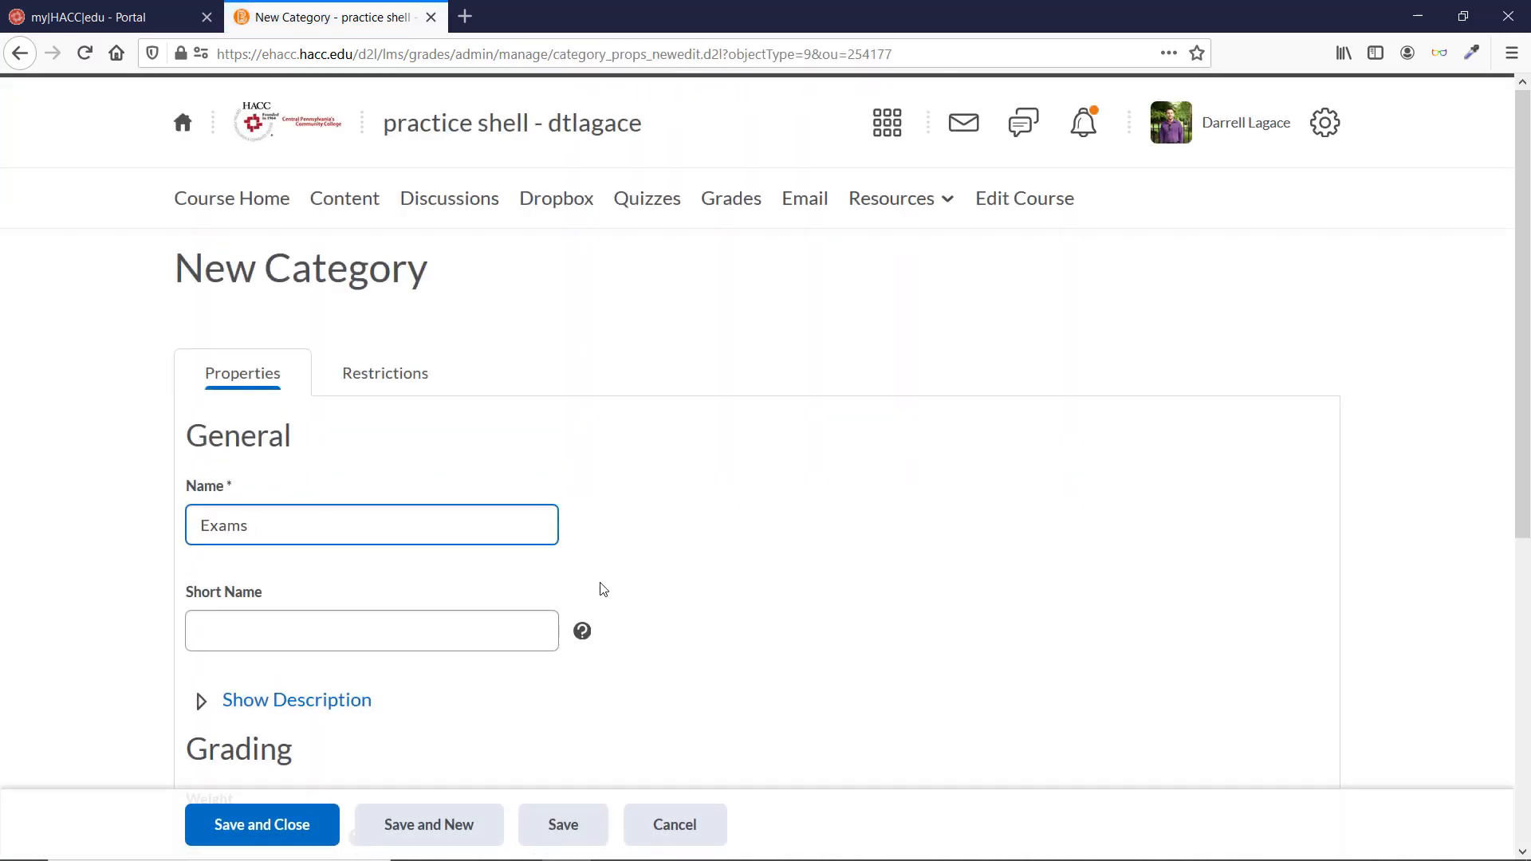
Step: Set the Exams category's weight to 25
{"action": "scroll", "coordinate": [596, 579], "scroll_direction": "down", "scroll_amount": 4}
{"action": "scroll", "coordinate": [592, 567], "scroll_direction": "down", "scroll_amount": 1}
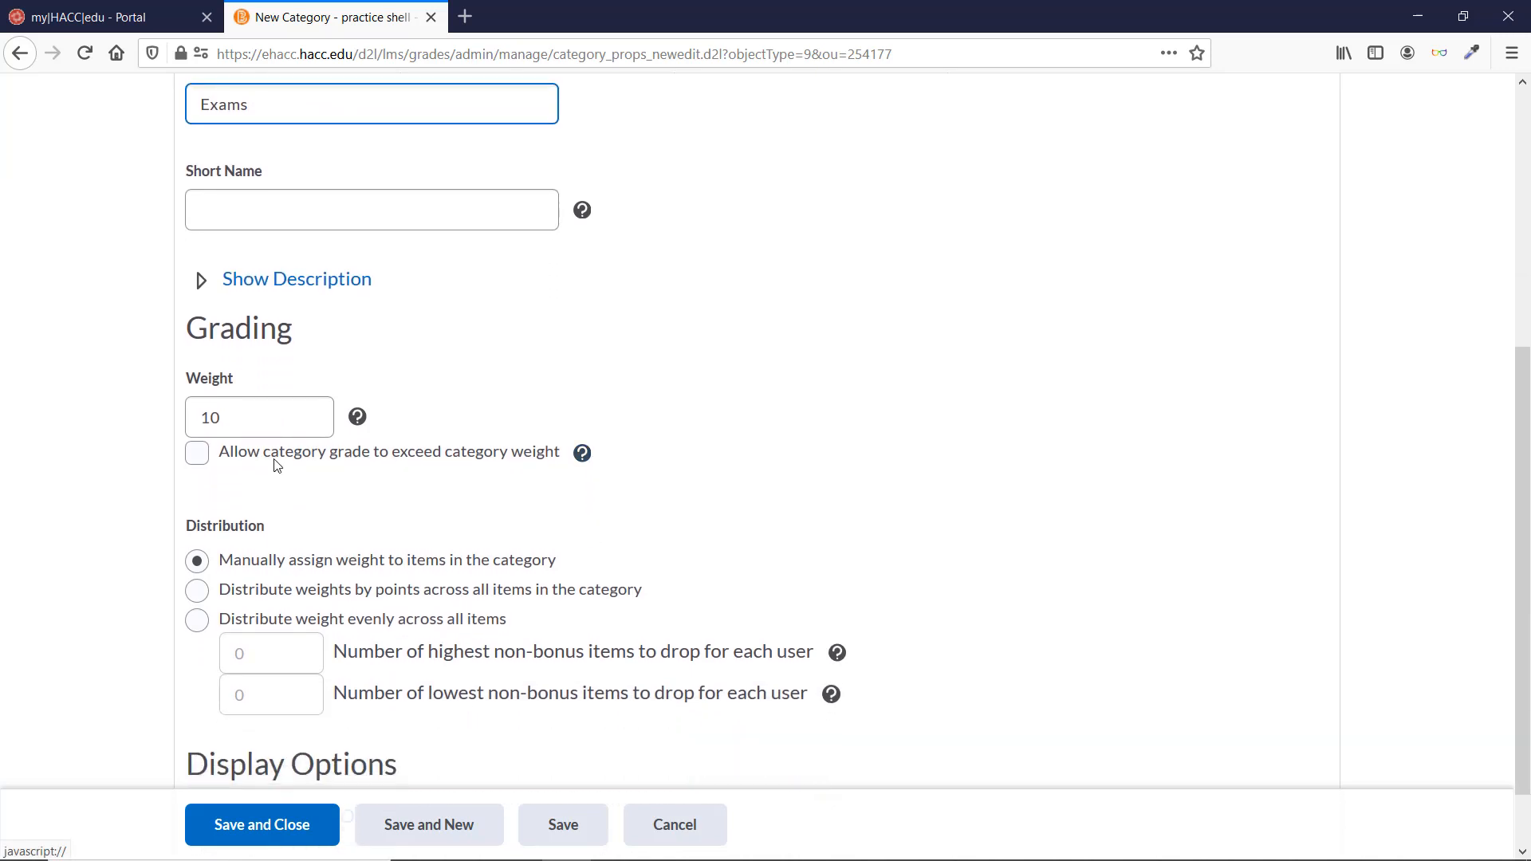
{"action": "left_click", "coordinate": [267, 517]}
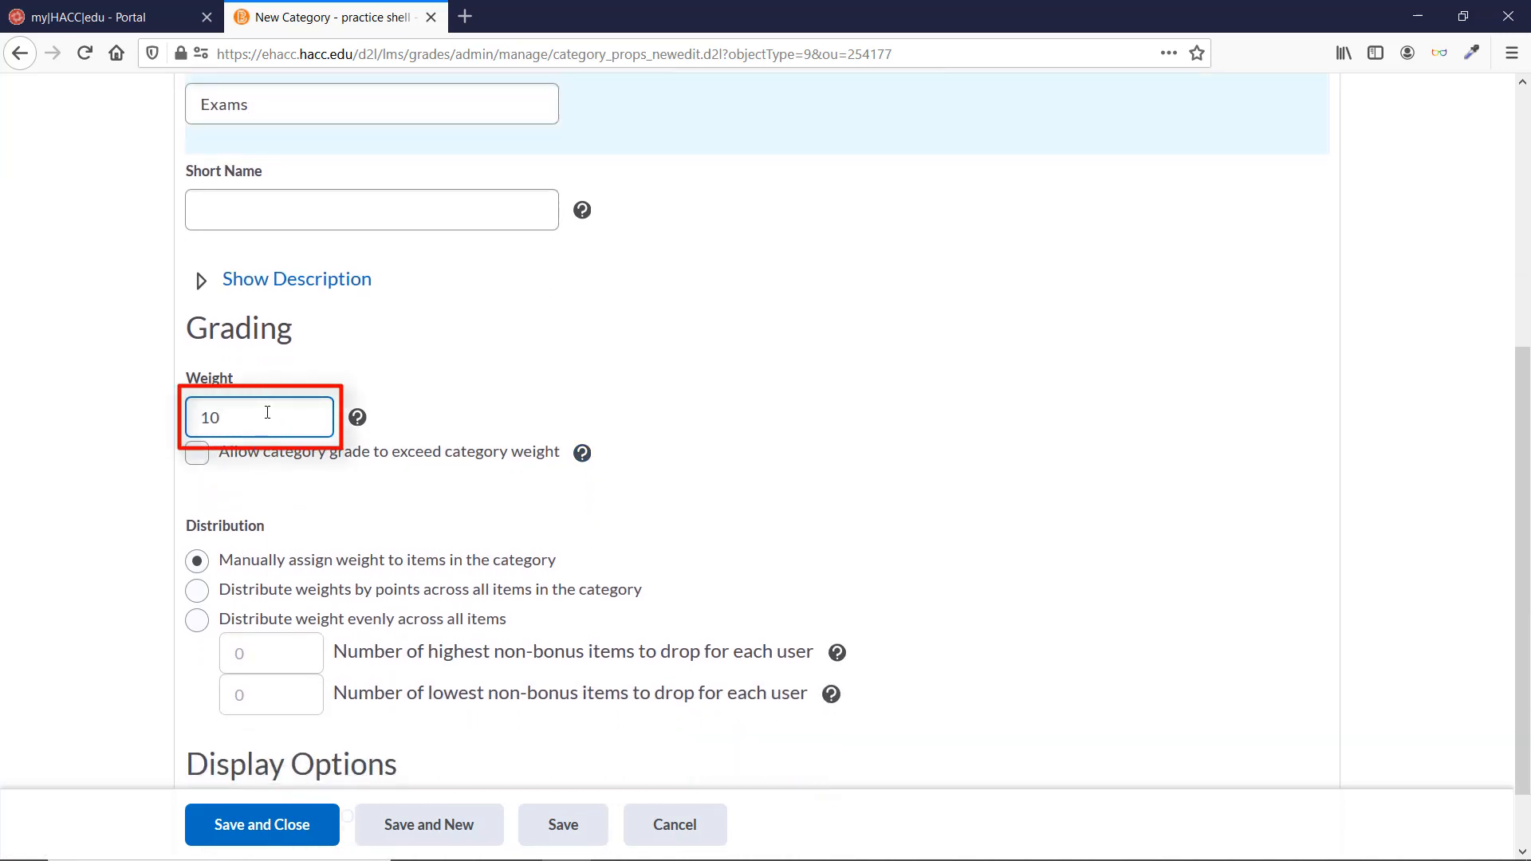
{"action": "double_click", "coordinate": [267, 412]}
{"action": "type", "text": "25"}
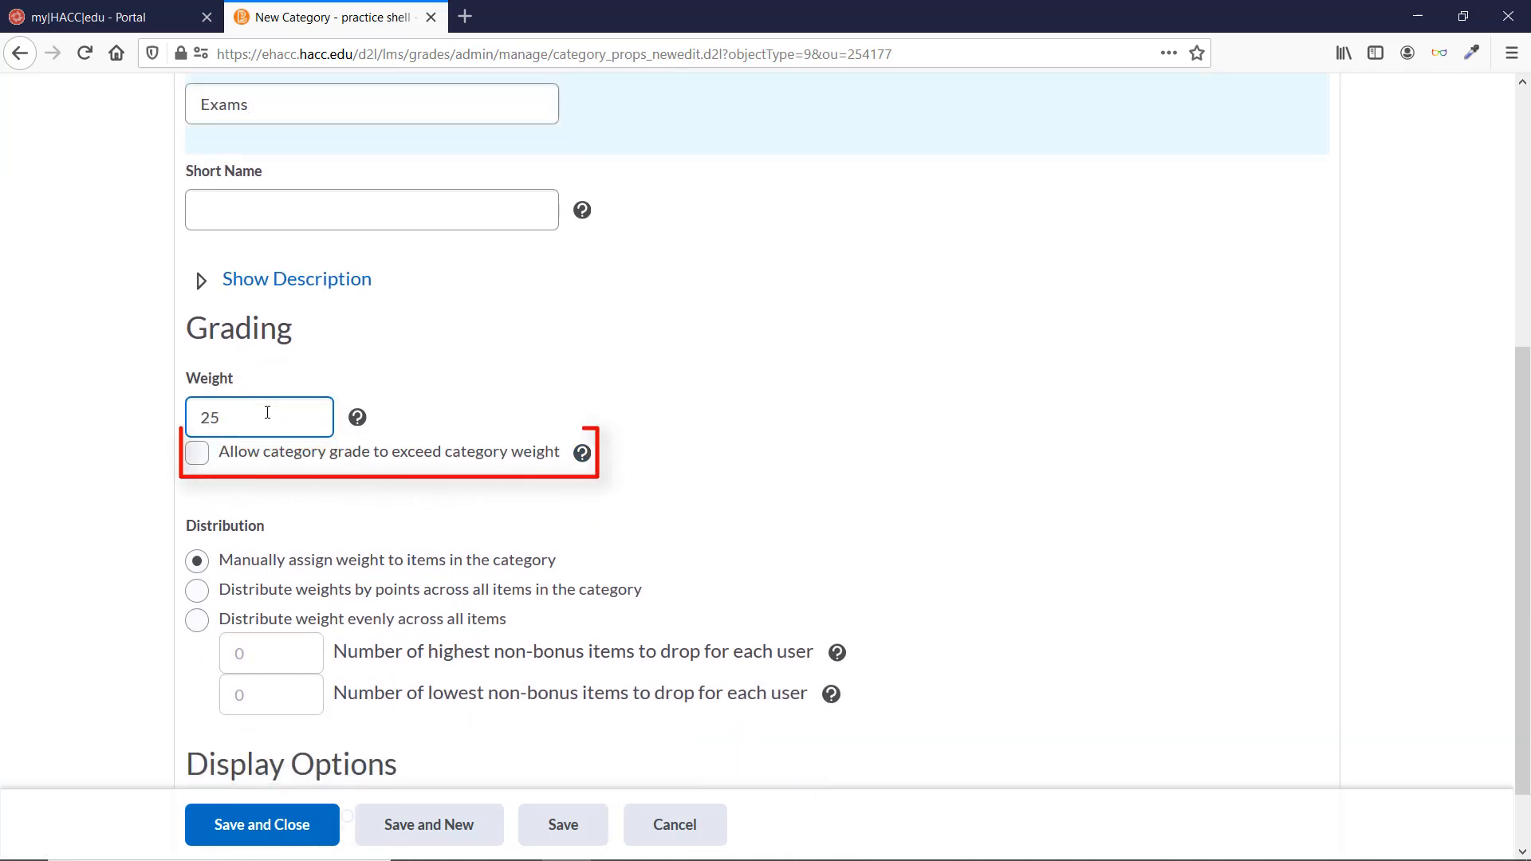
{"action": "left_click", "coordinate": [838, 372]}
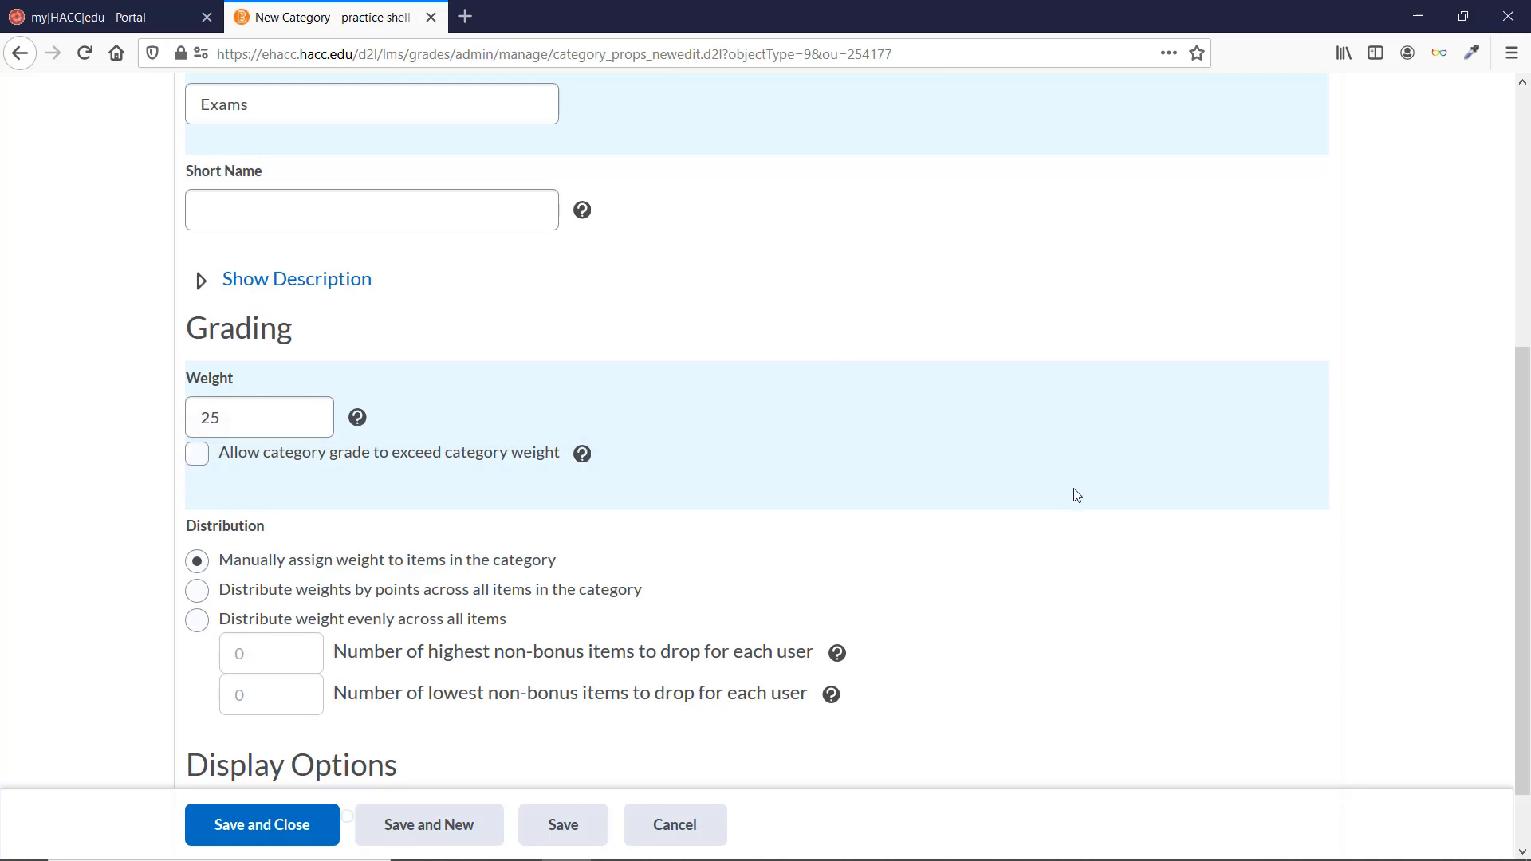
Step: Distribute the category's weight evenly across all items and save the Exams category
{"action": "scroll", "coordinate": [1074, 495], "scroll_direction": "down", "scroll_amount": 2}
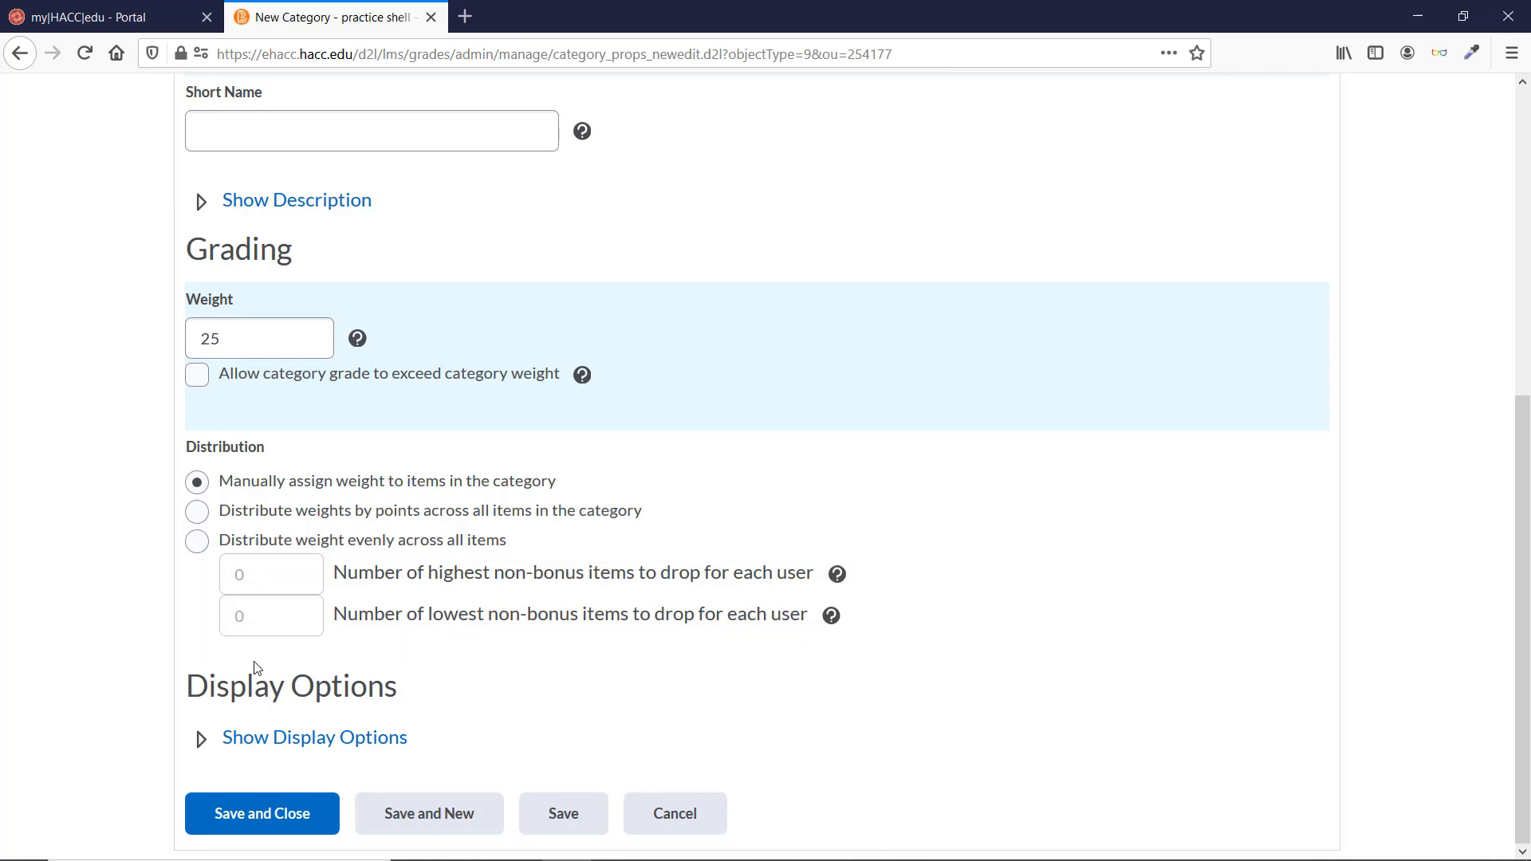
{"action": "left_click", "coordinate": [197, 541]}
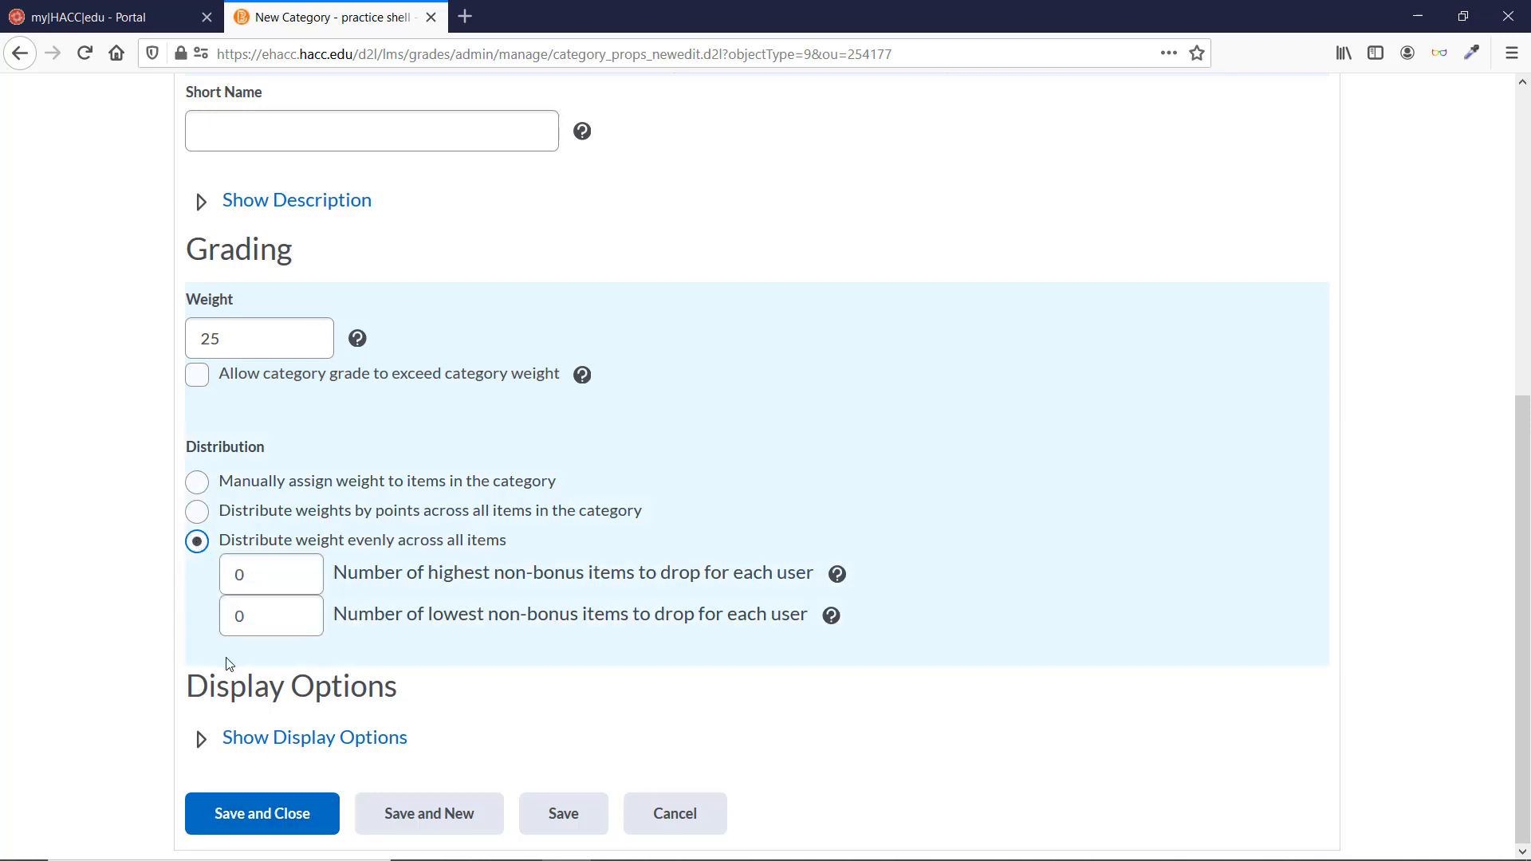
{"action": "left_click", "coordinate": [250, 815]}
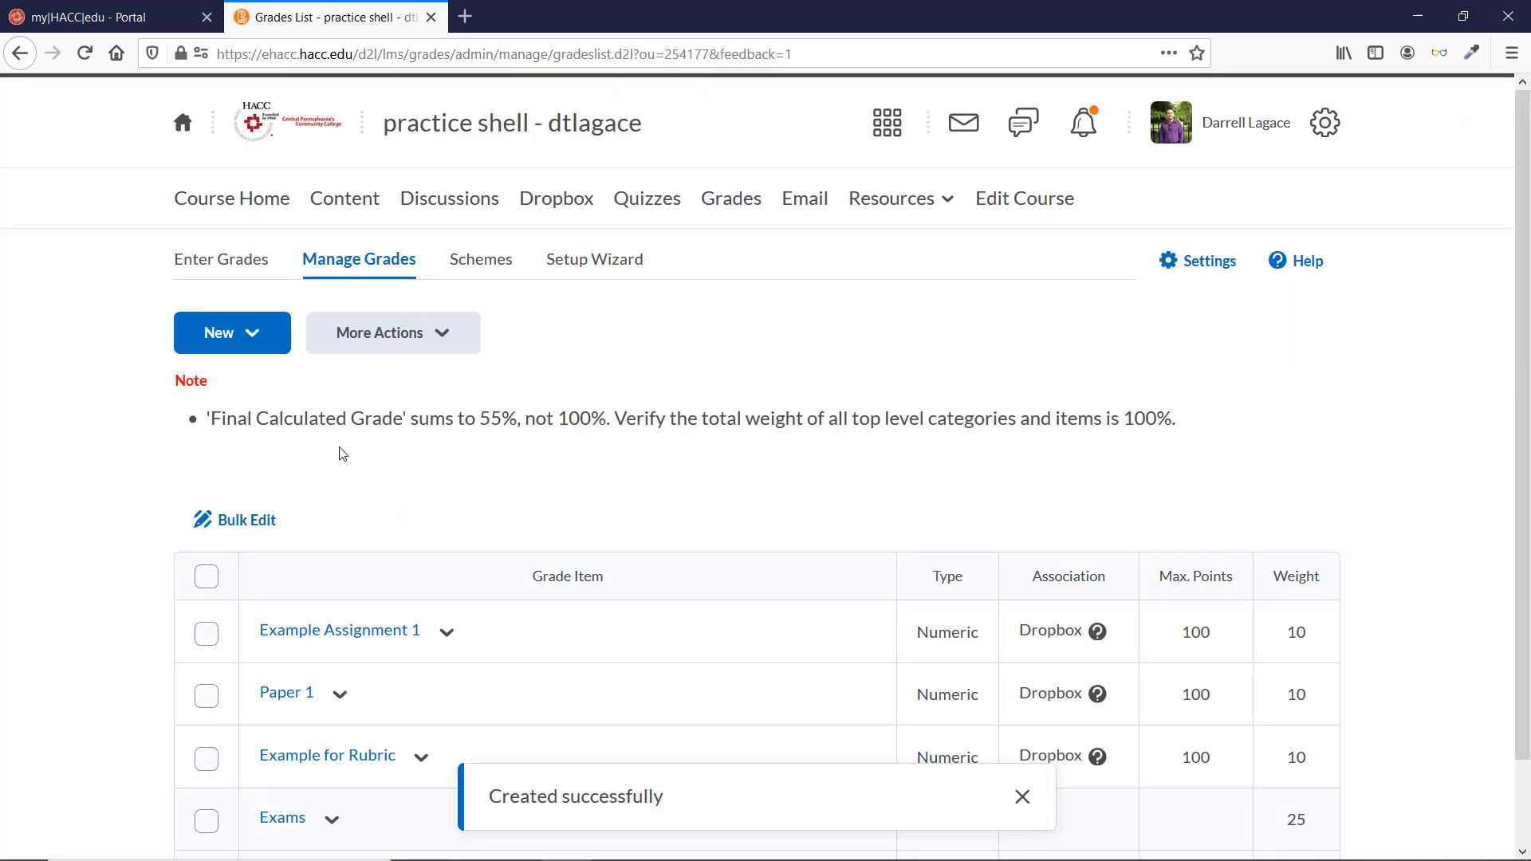
Step: Start a new numeric grade item and name it Exam 1
{"action": "left_click", "coordinate": [233, 343]}
{"action": "left_click", "coordinate": [214, 399]}
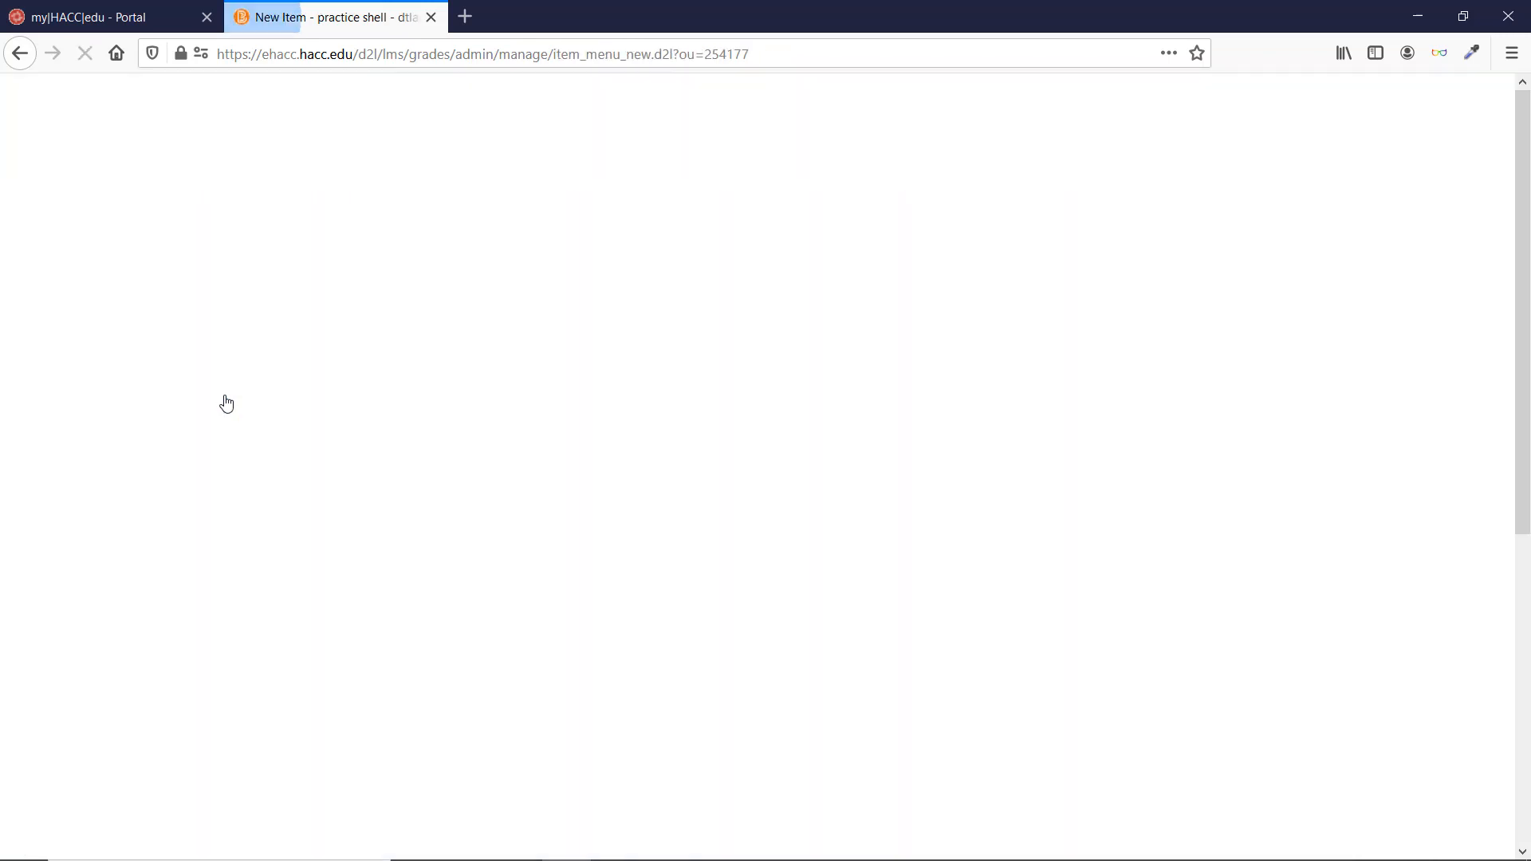
{"action": "left_click", "coordinate": [241, 425]}
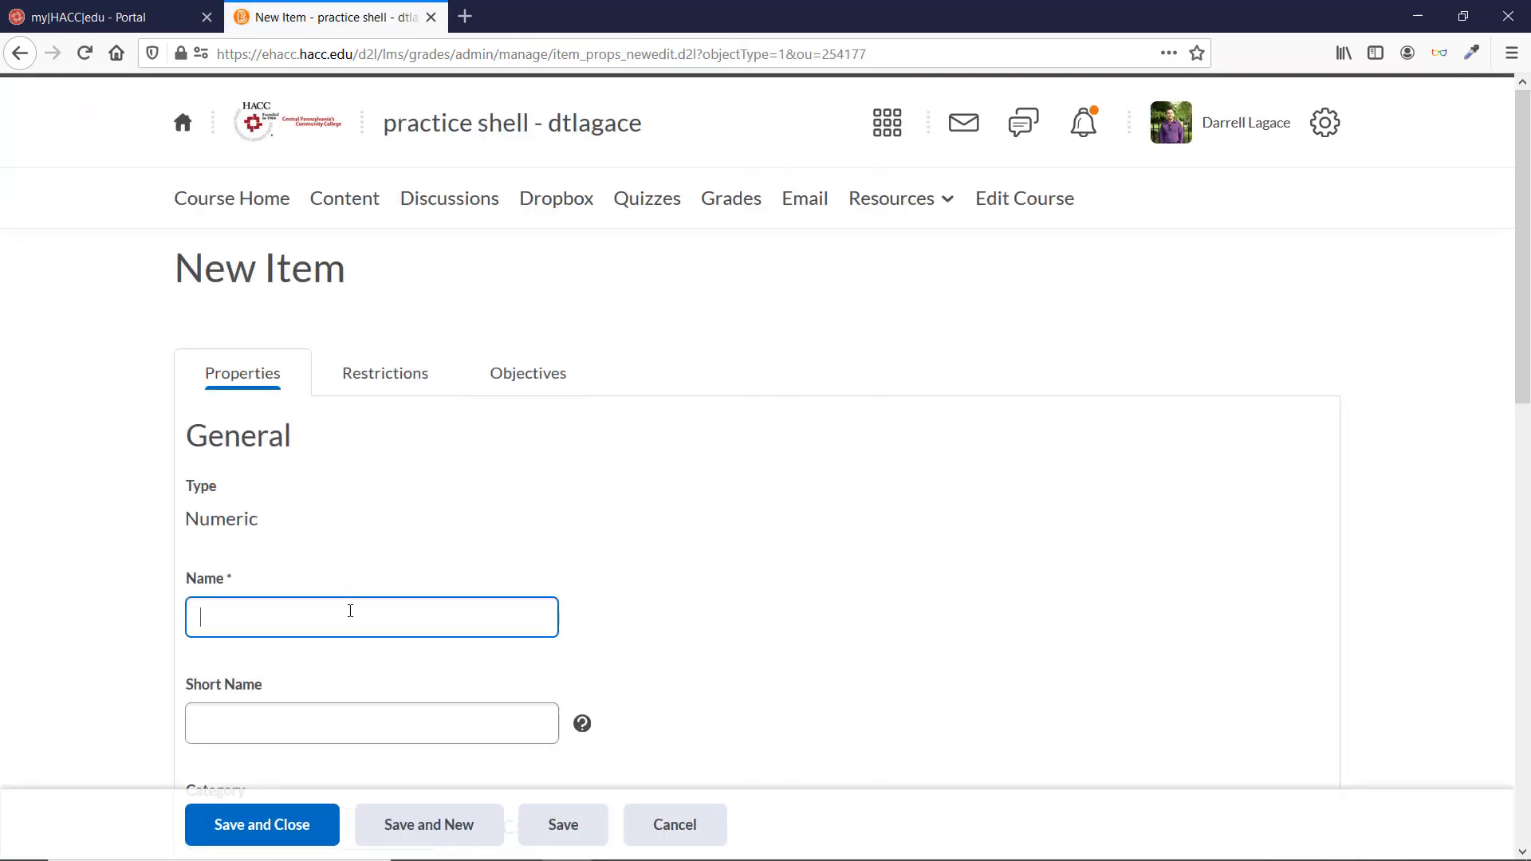
{"action": "type", "text": "Exam 1"}
Step: Assign Exam 1 to the Exams category and save the item with its existing grading settings
{"action": "scroll", "coordinate": [650, 714], "scroll_direction": "down", "scroll_amount": 4}
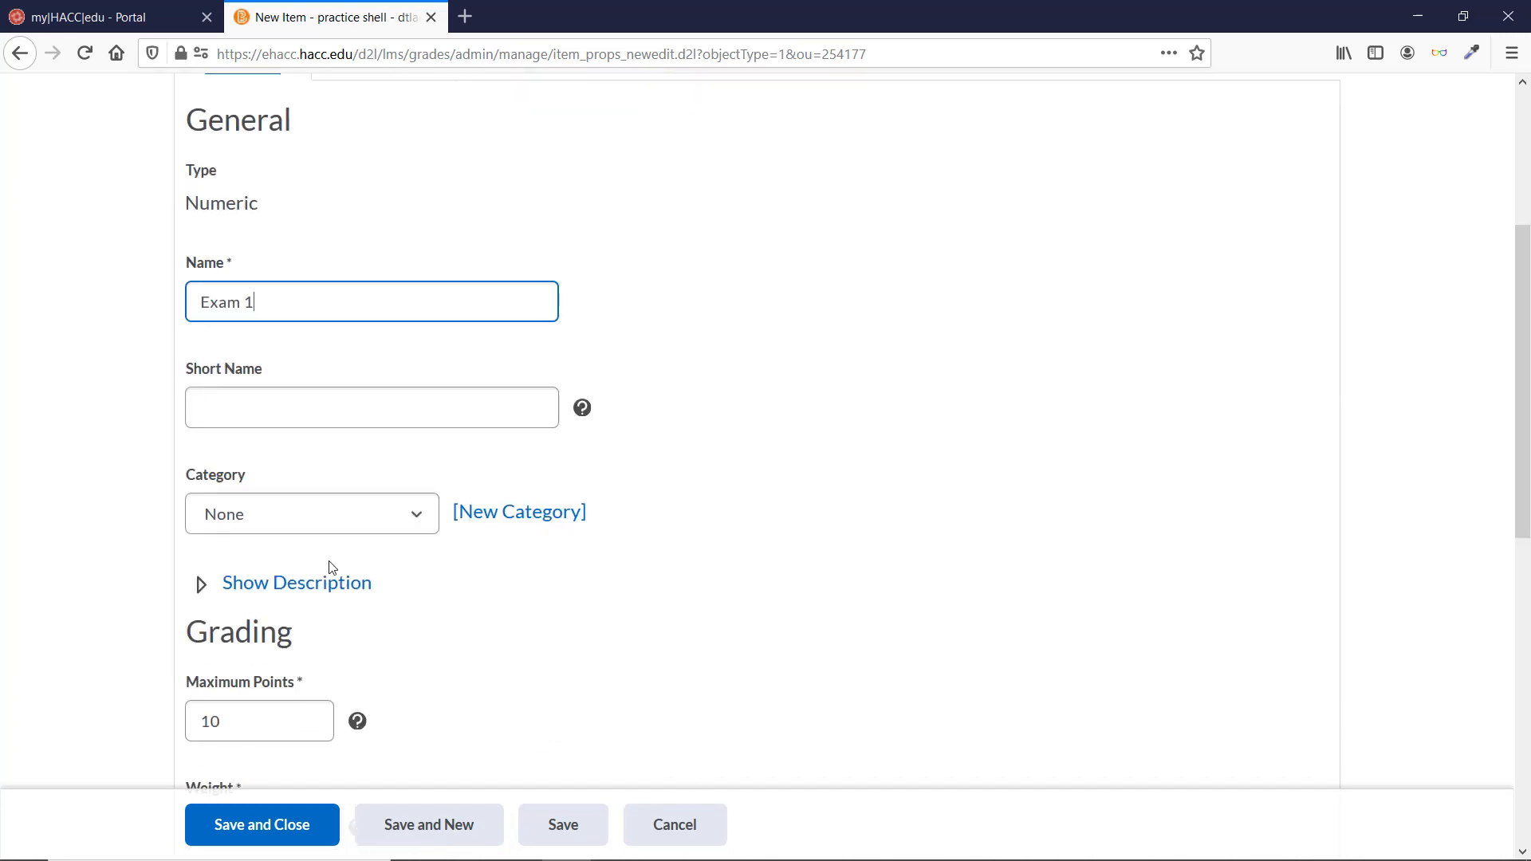
{"action": "left_click", "coordinate": [321, 526]}
{"action": "left_click", "coordinate": [304, 590]}
{"action": "scroll", "coordinate": [866, 531], "scroll_direction": "down", "scroll_amount": 4}
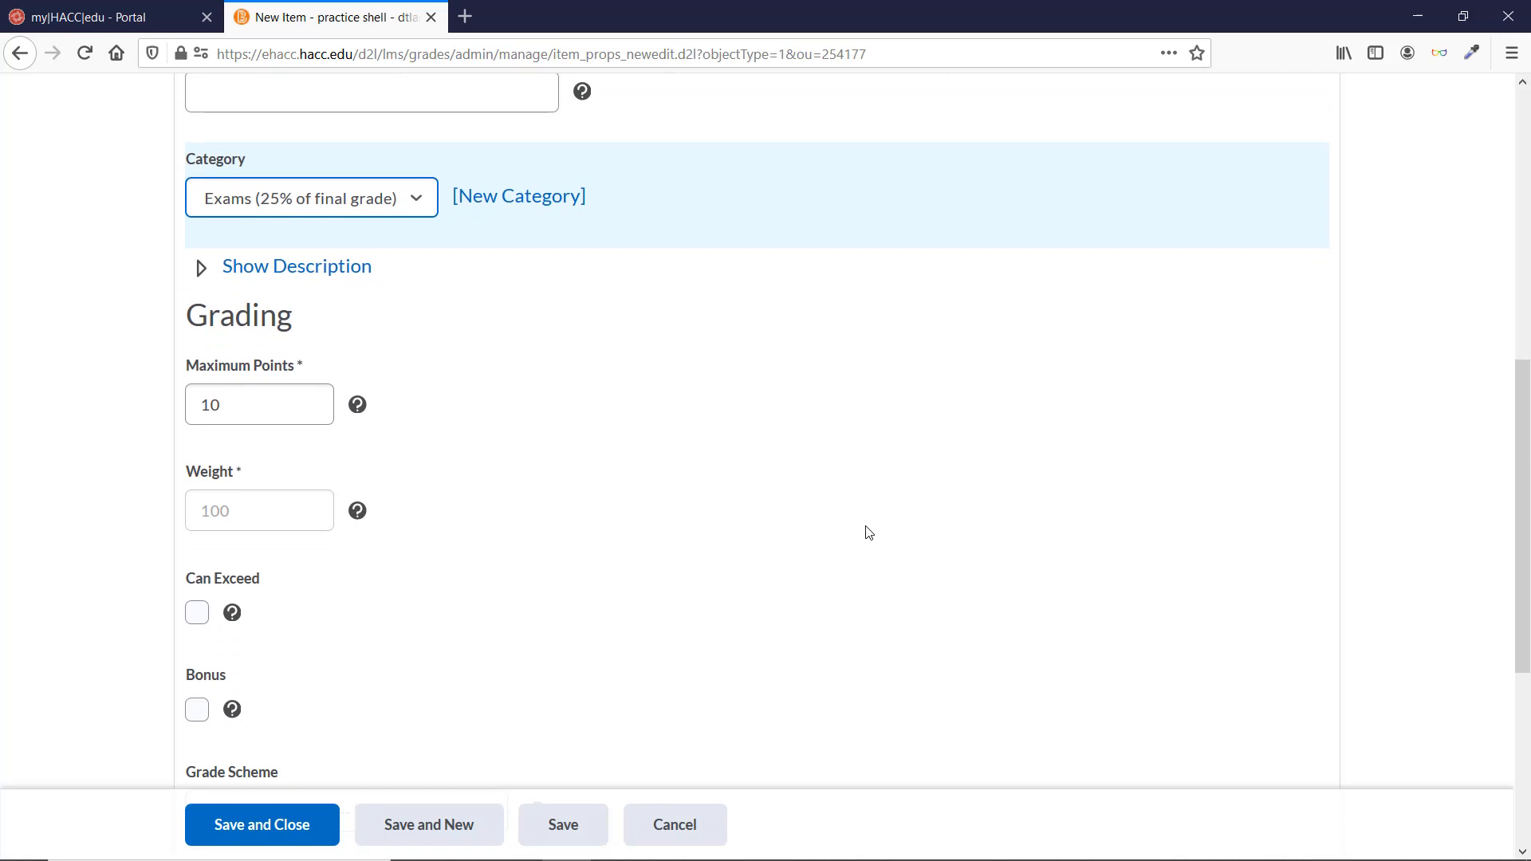
{"action": "scroll", "coordinate": [869, 533], "scroll_direction": "down", "scroll_amount": 1}
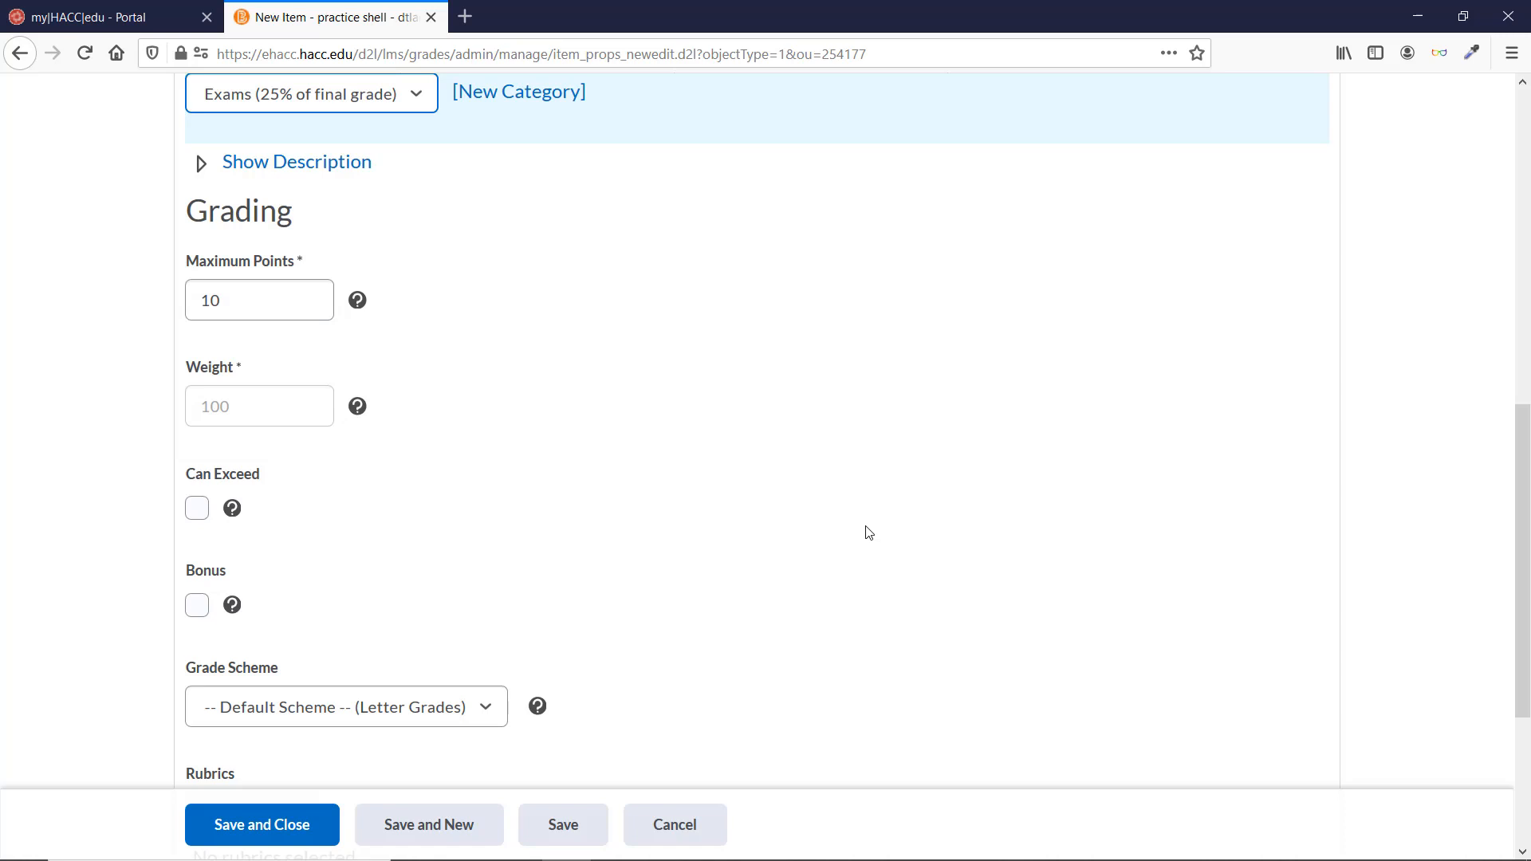
{"action": "left_click", "coordinate": [308, 829]}
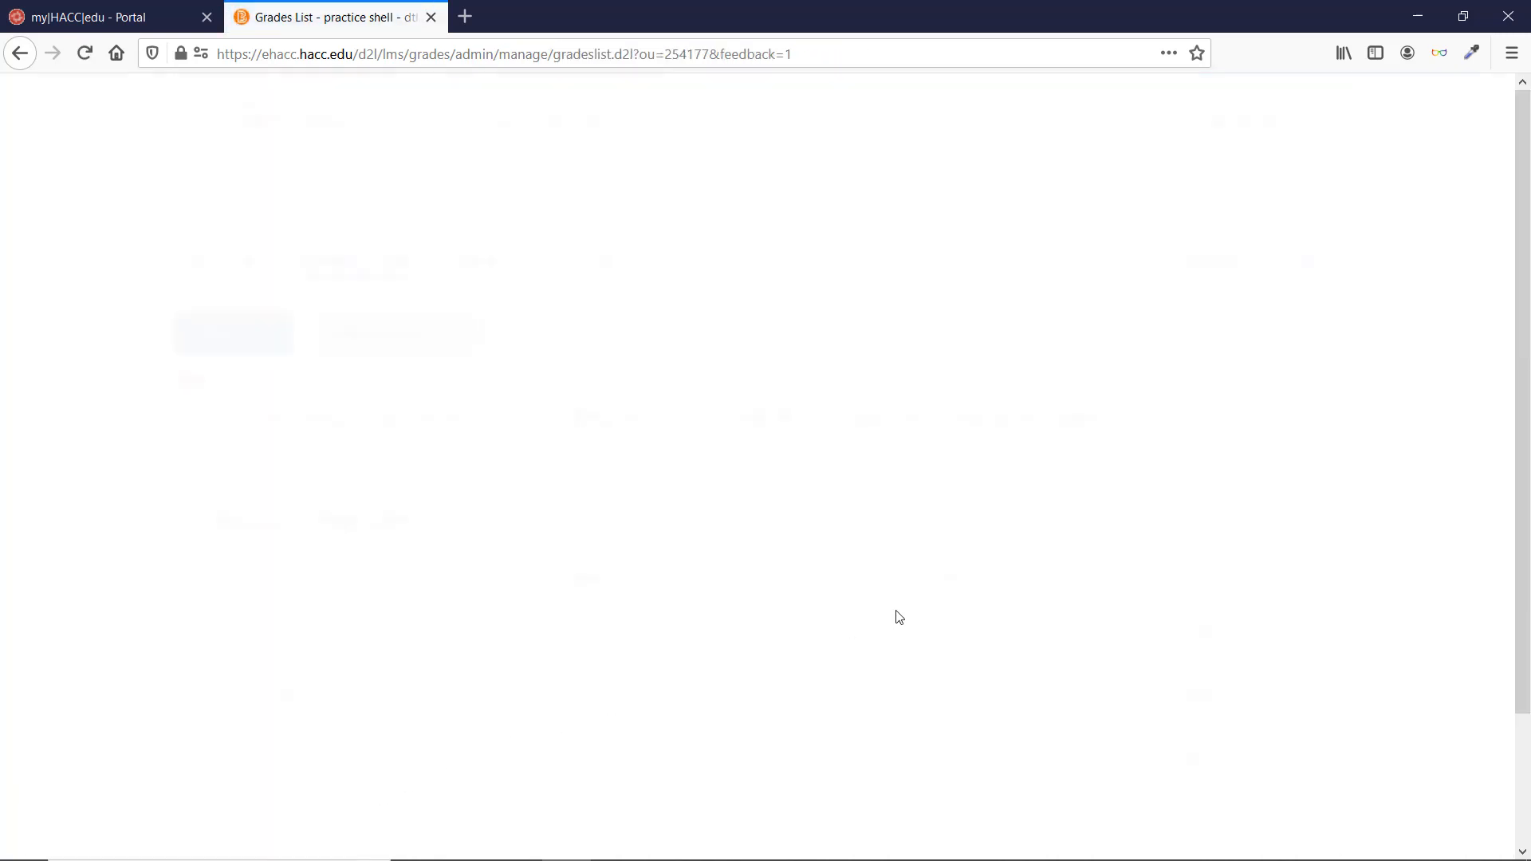